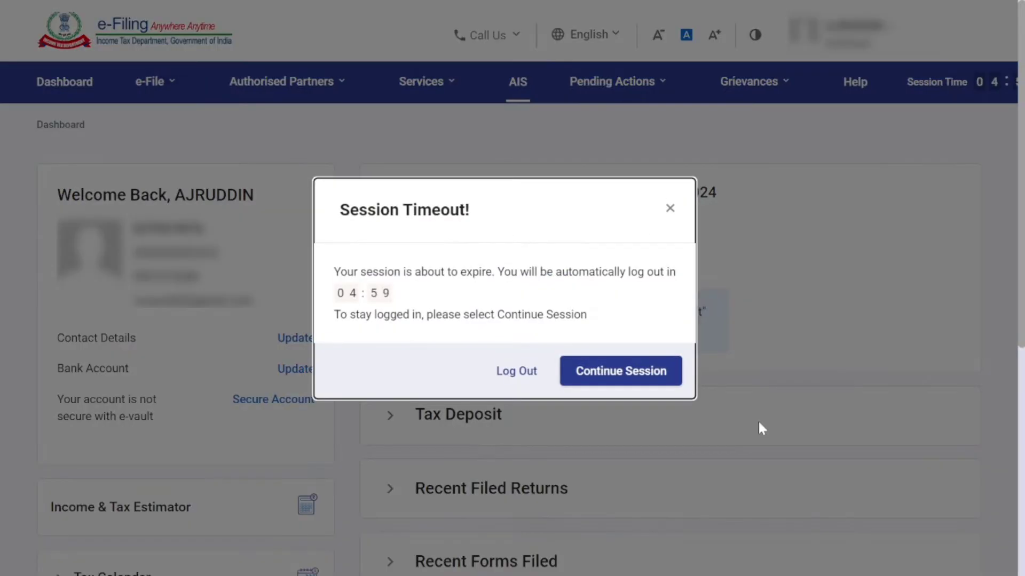
Step: Continue the e-filing session that is about to expire
click(660, 388)
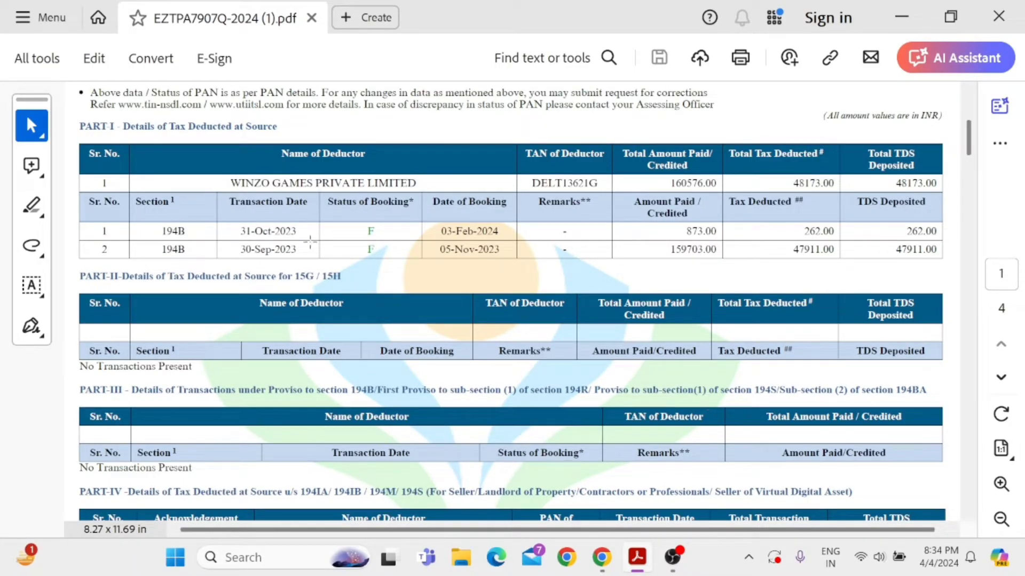
Step: Switch to the tax statement PDF and highlight the deductor name, total amount paid and total TDS deposited in Part-I
drag(229, 183, 409, 185)
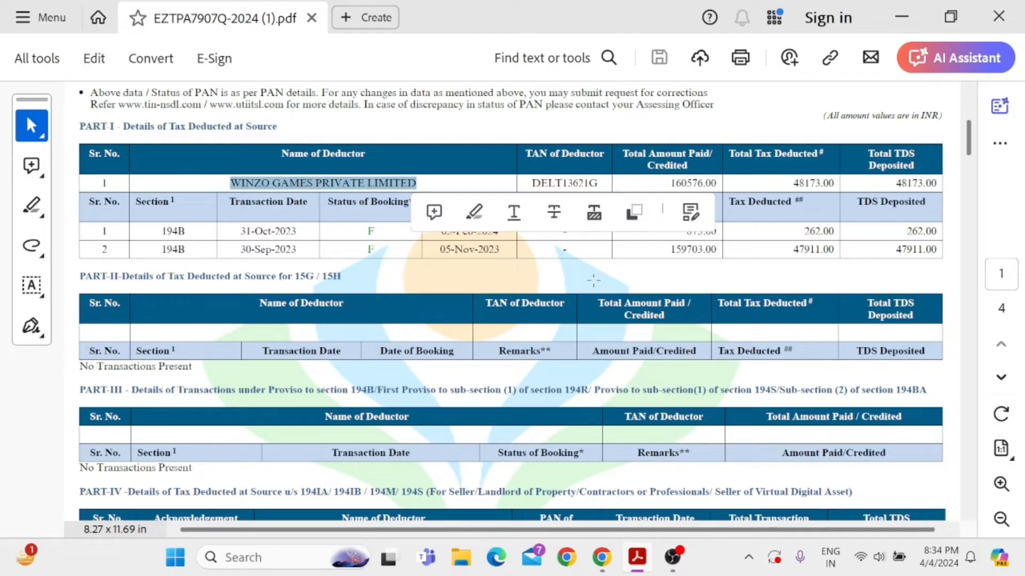
click(675, 183)
drag(675, 183, 715, 185)
drag(896, 183, 930, 186)
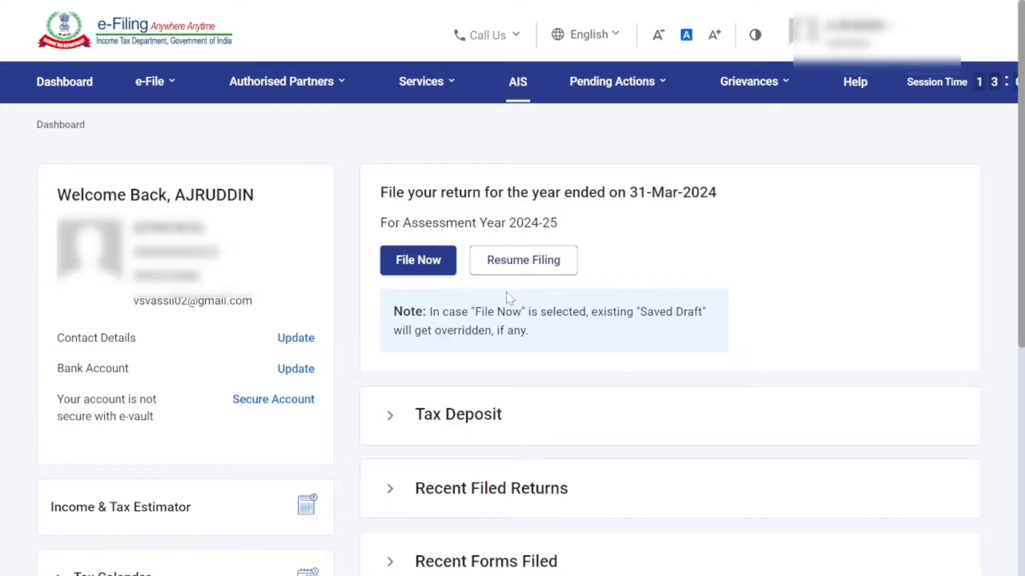
Step: Switch back to the e-Filing portal and start filing the income tax return for the year ended 31-Mar-2024
click(423, 267)
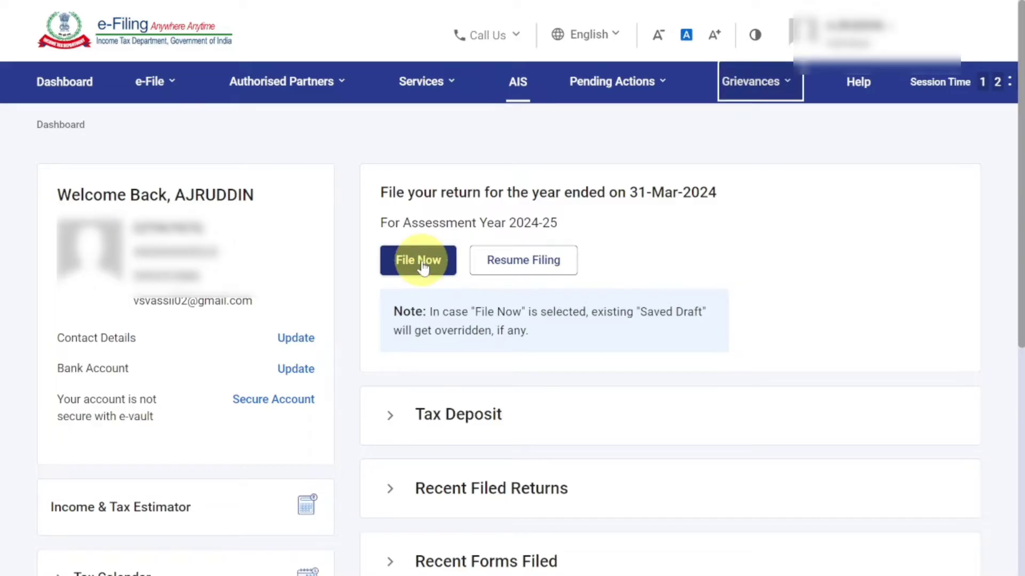
click(166, 90)
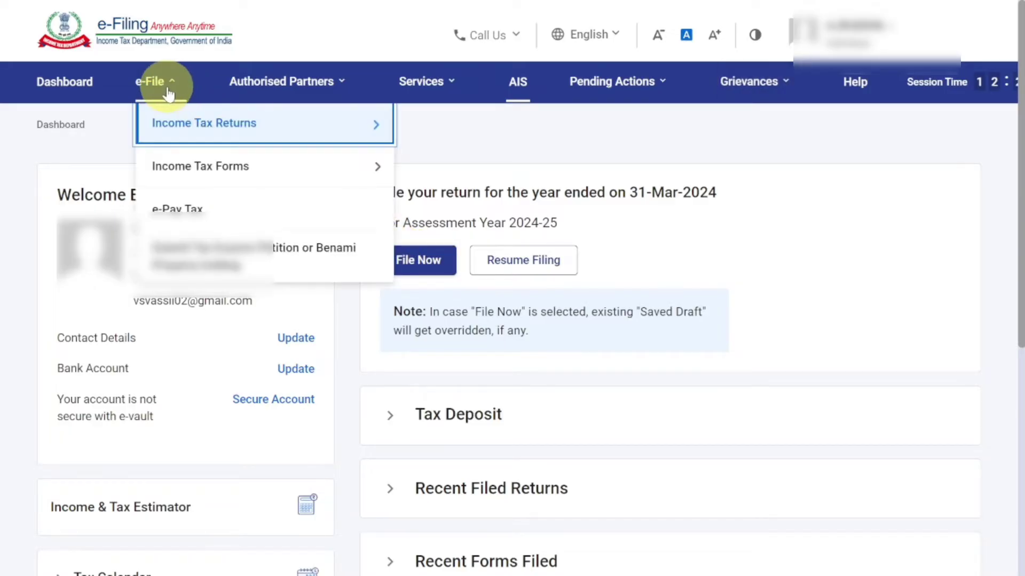
click(177, 128)
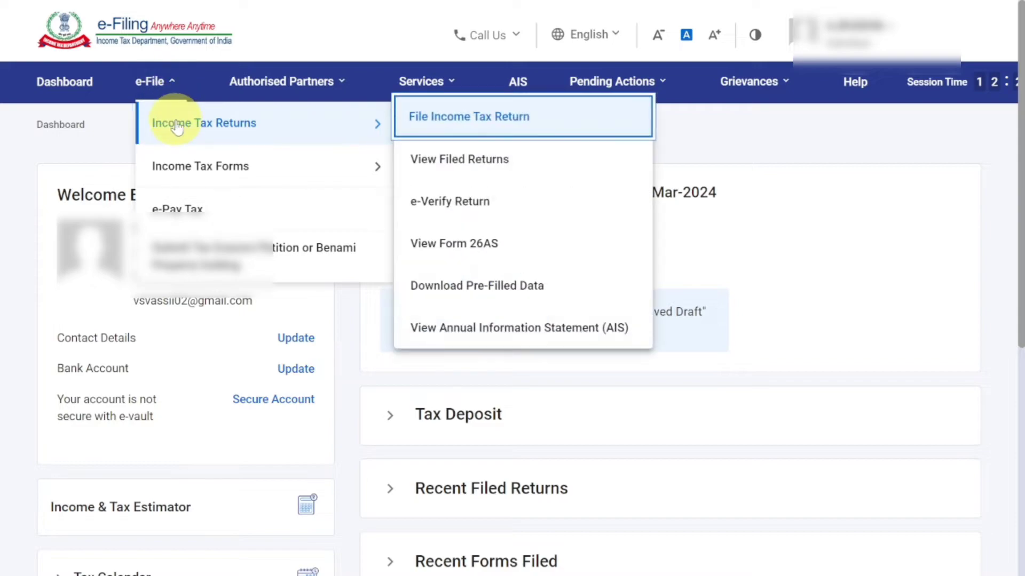
click(469, 127)
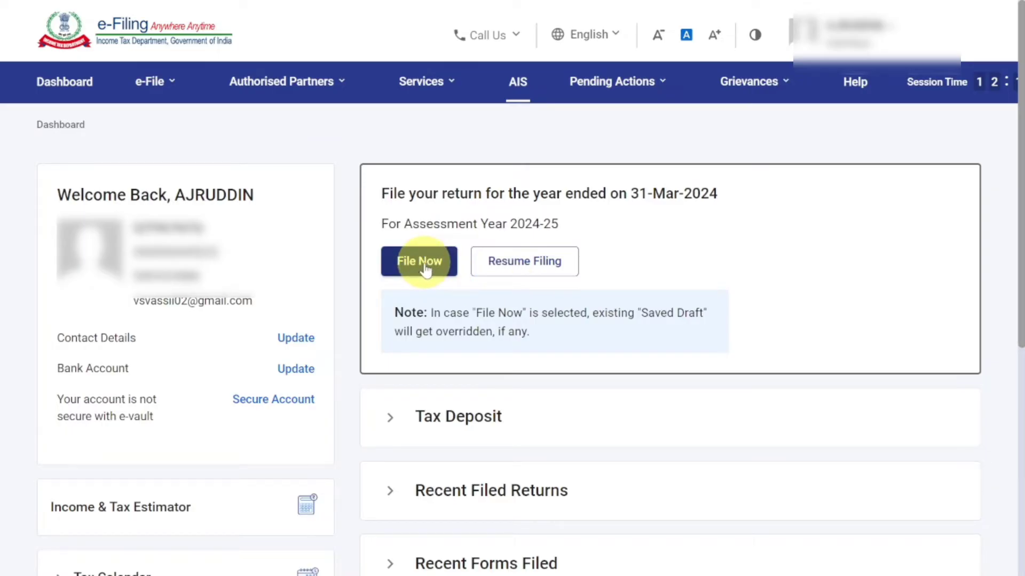
click(422, 262)
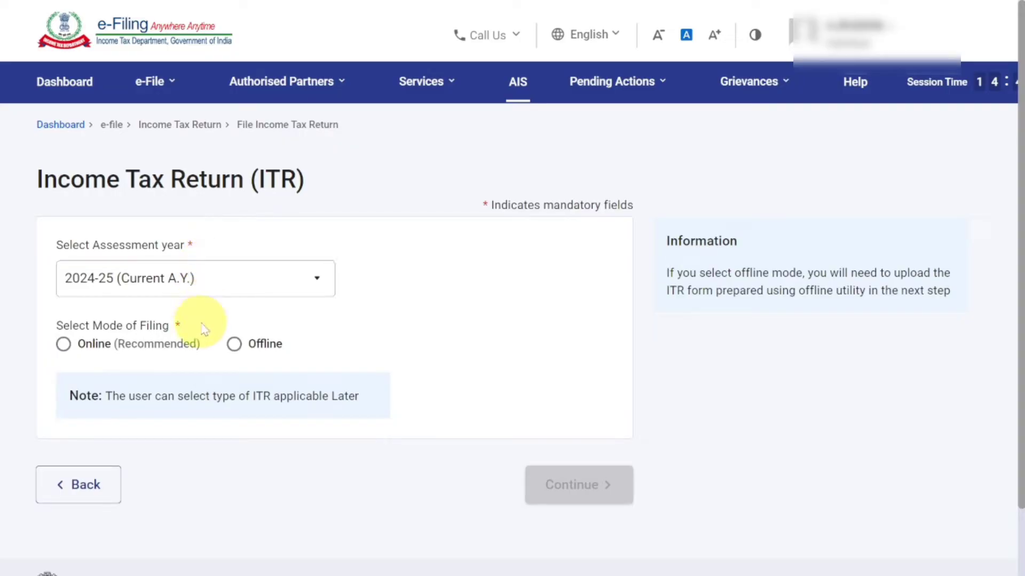
Step: Keep assessment year 2024-25, choose the Online mode of filing, and continue
click(213, 286)
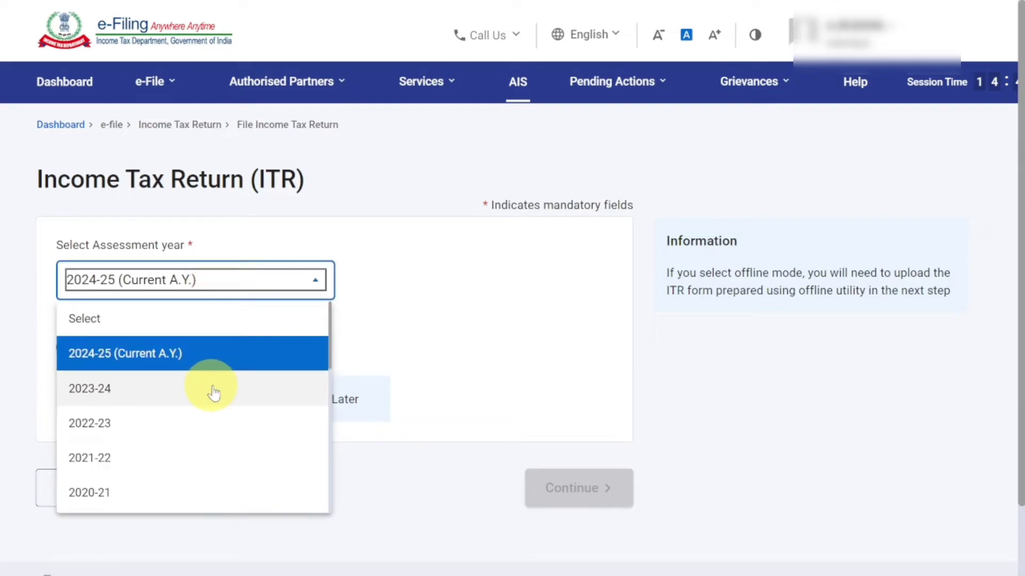
click(433, 283)
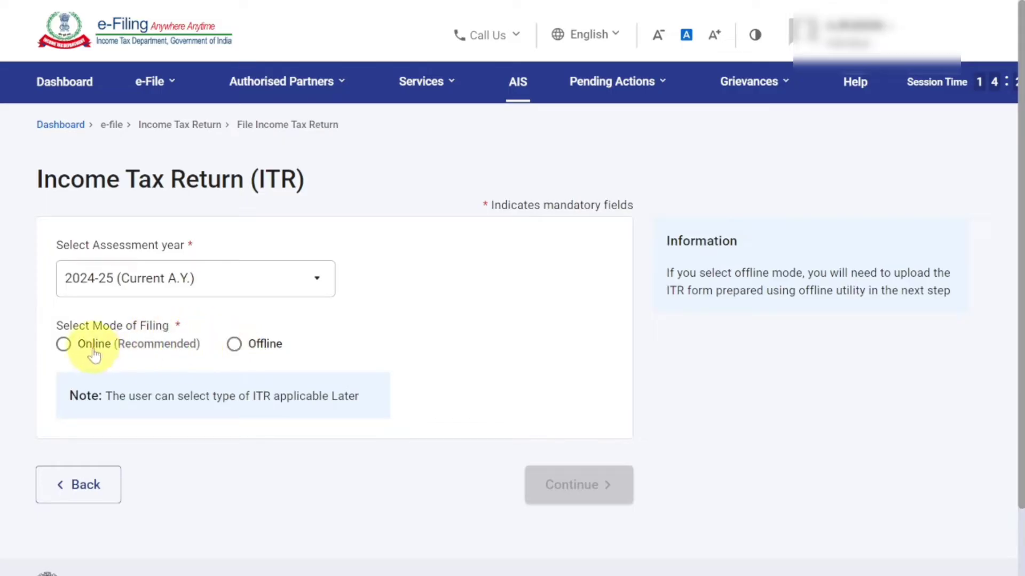
click(64, 344)
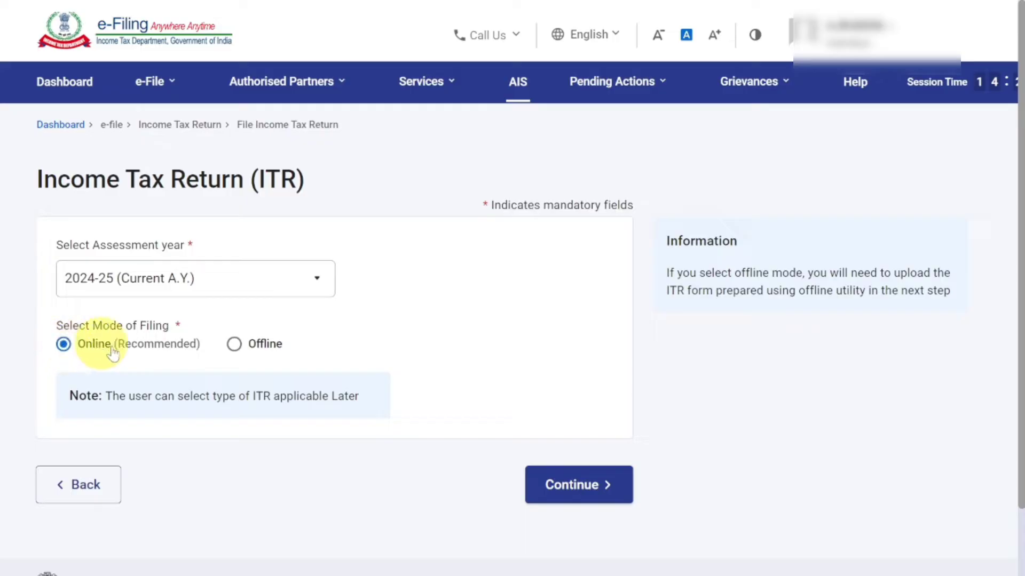
click(589, 496)
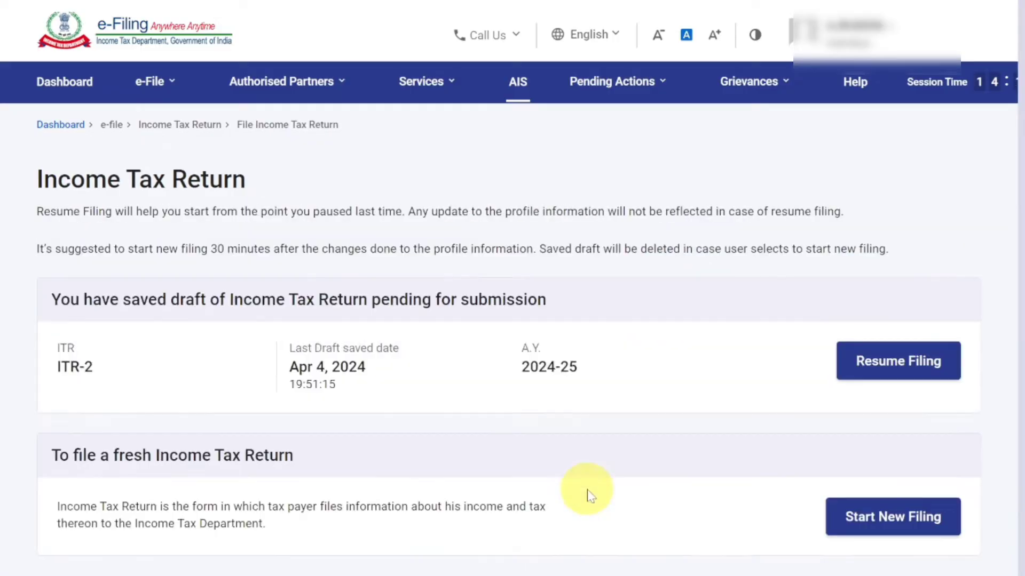
Step: Start a new filing instead of resuming the saved draft, and continue with the Individual status
scroll(583, 492, down, 3)
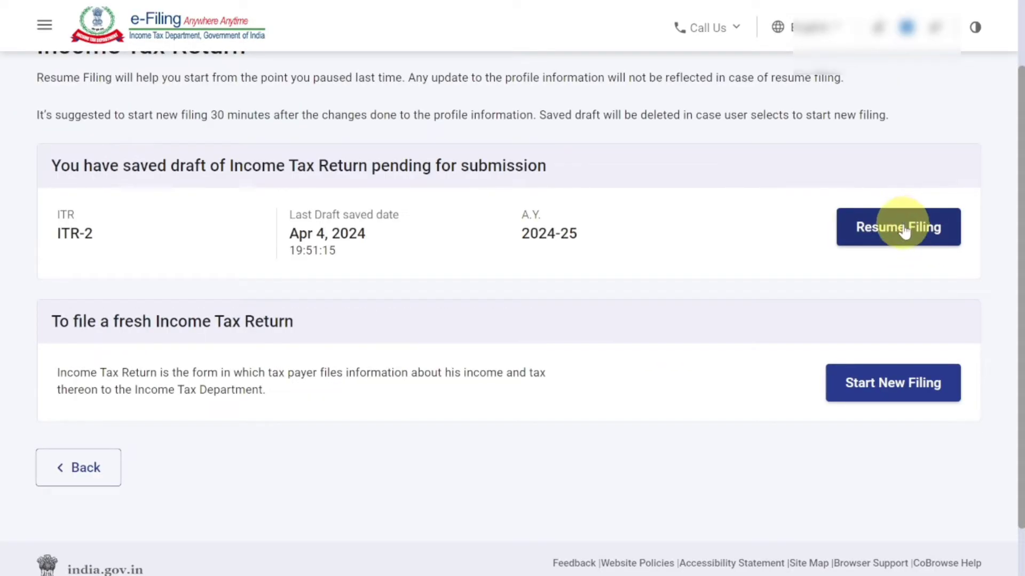
click(883, 388)
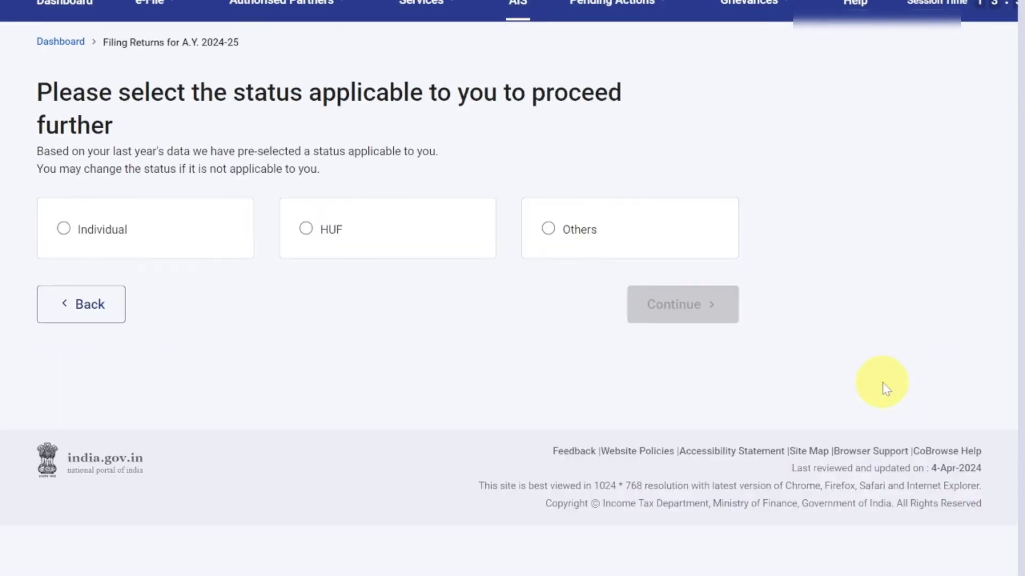
click(149, 302)
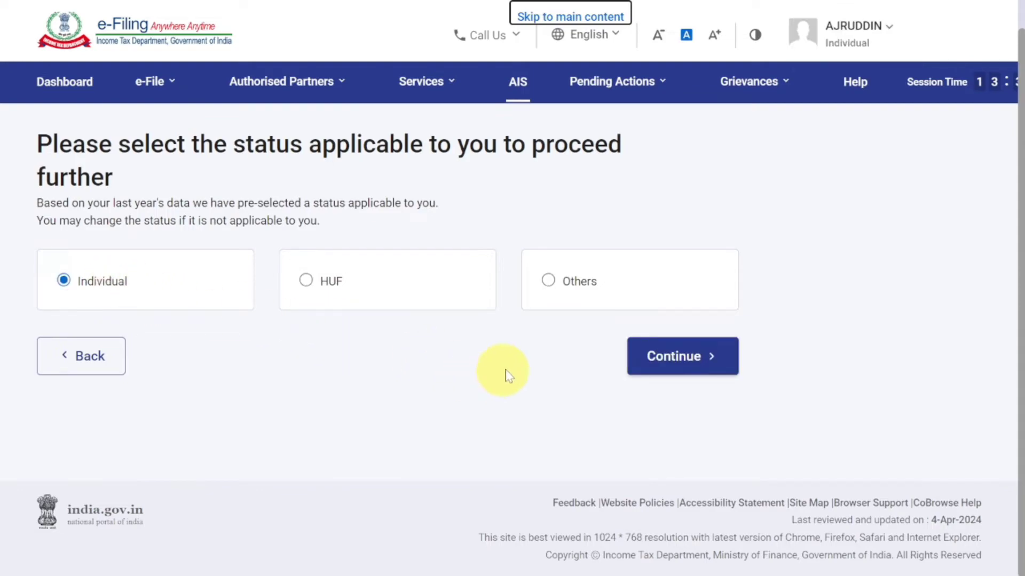
click(673, 369)
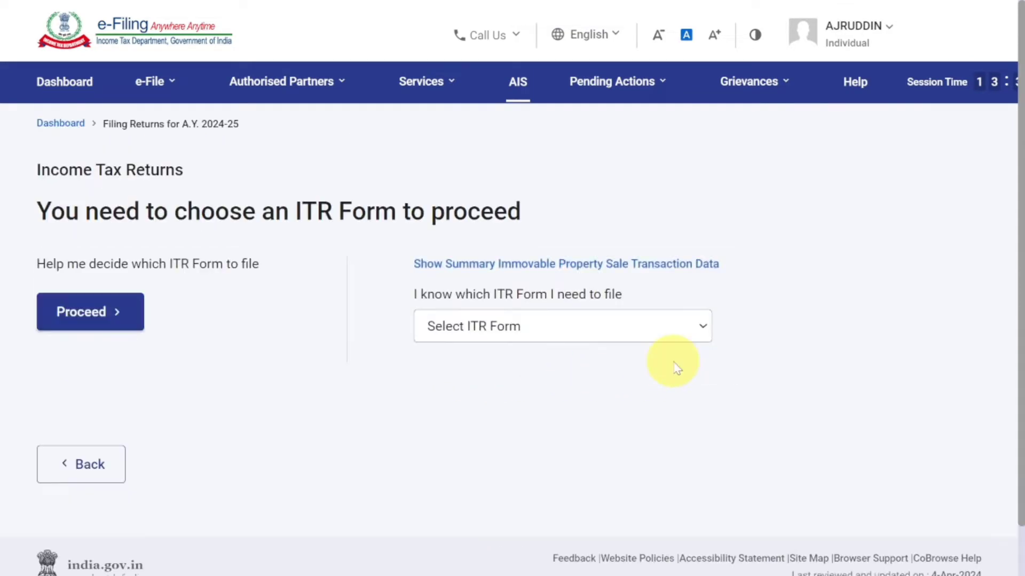
Step: Choose the ITR-2 form, proceed with it, and get started on the return
click(596, 331)
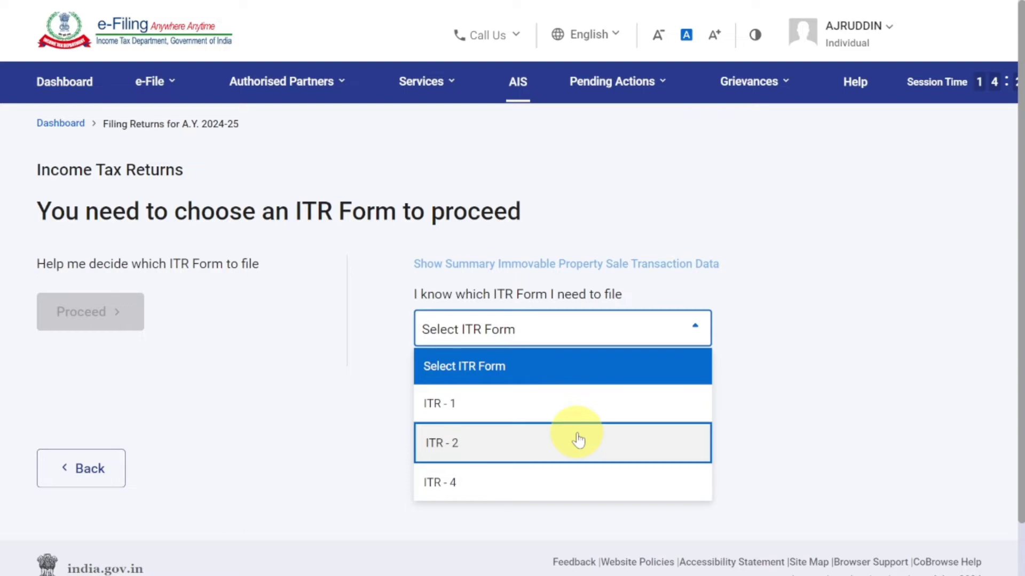
click(579, 441)
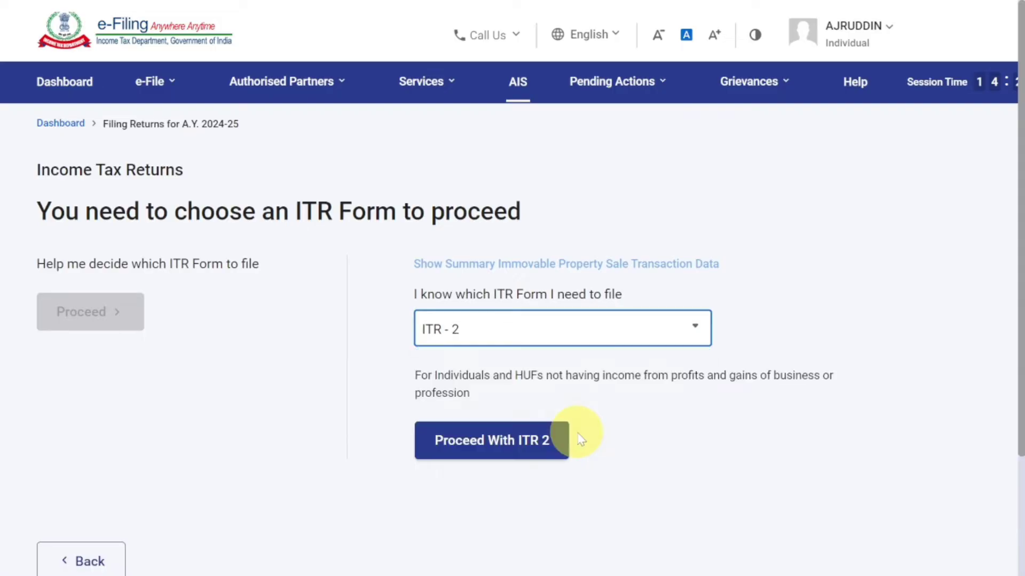
click(526, 452)
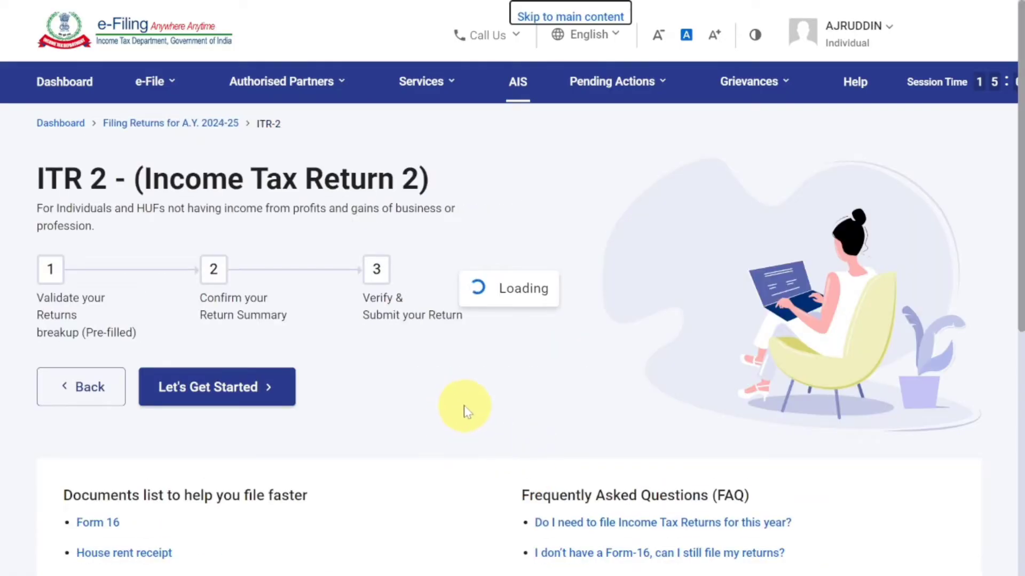
click(254, 388)
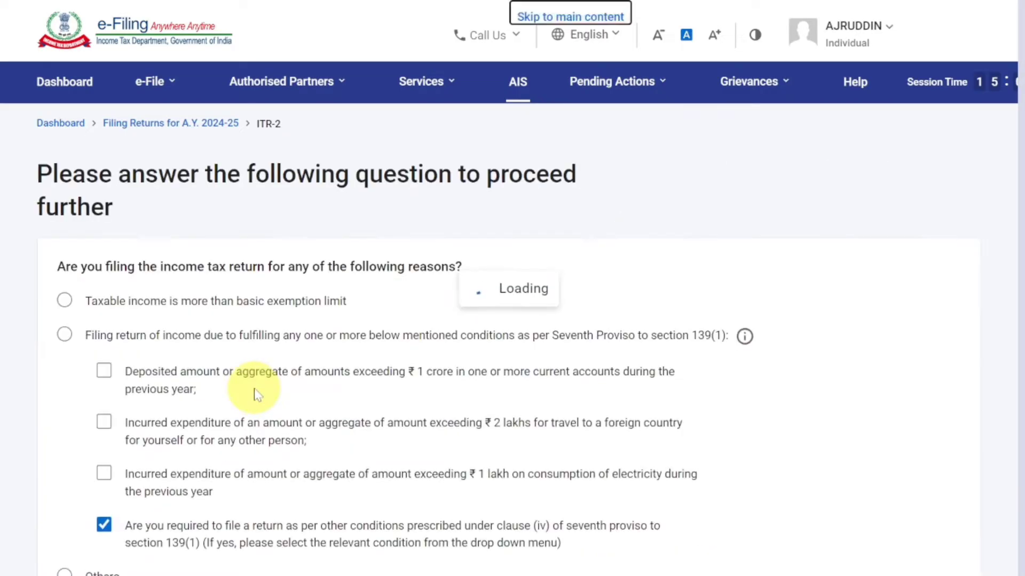
Step: Select Others as the reason for filing the income tax return and continue to the schedule selection
scroll(190, 238, down, 3)
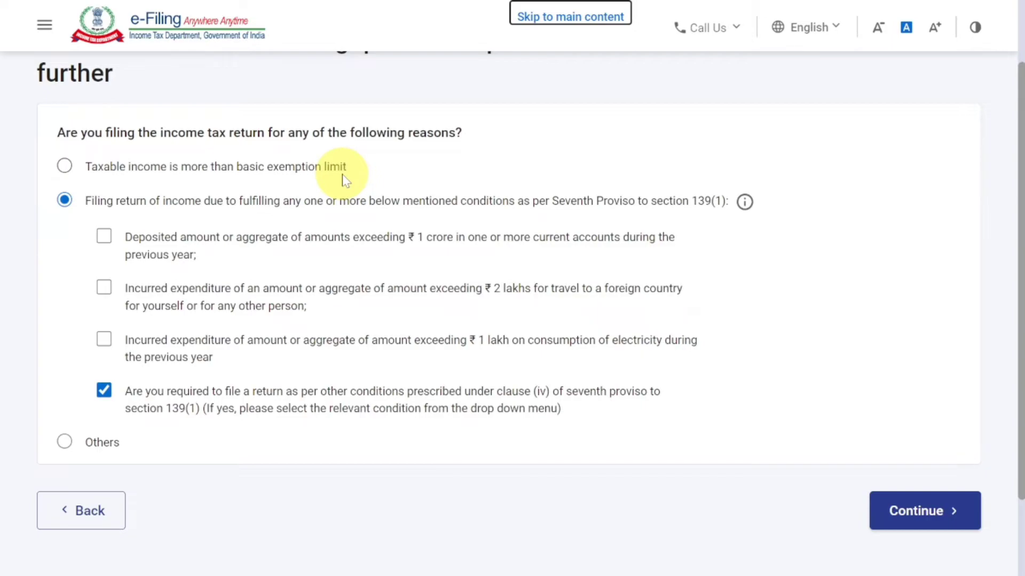
click(64, 167)
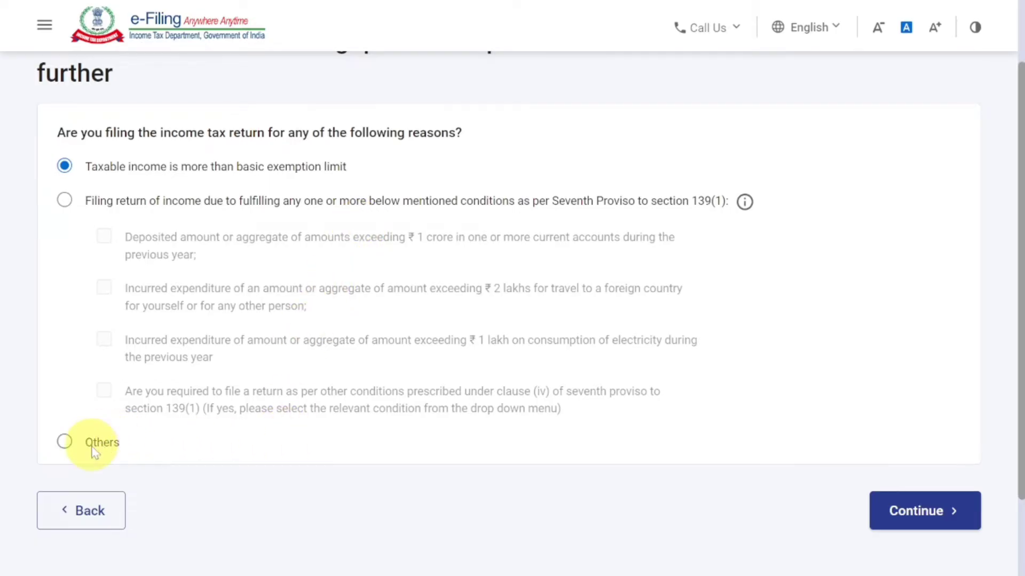
click(65, 443)
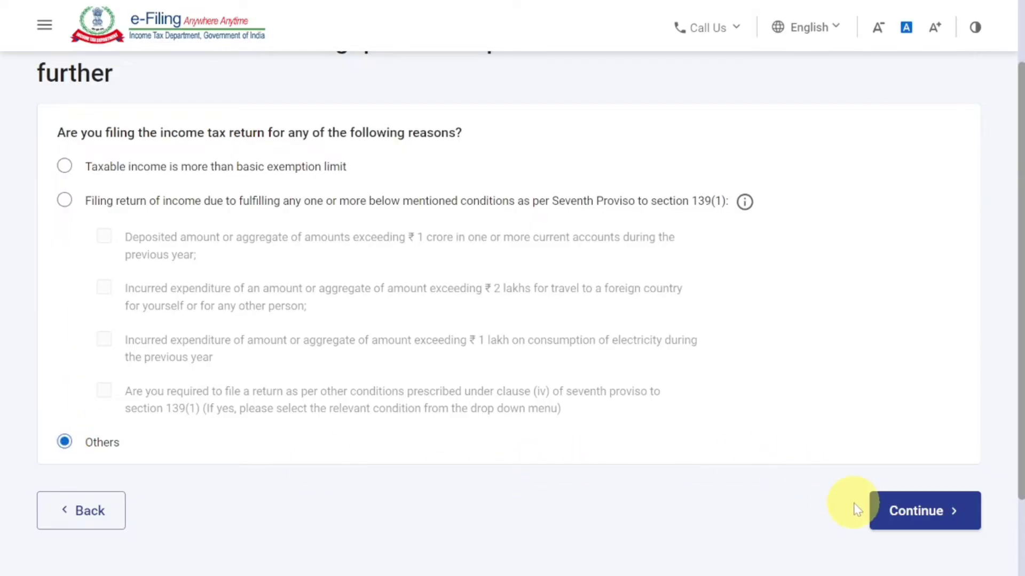
click(927, 510)
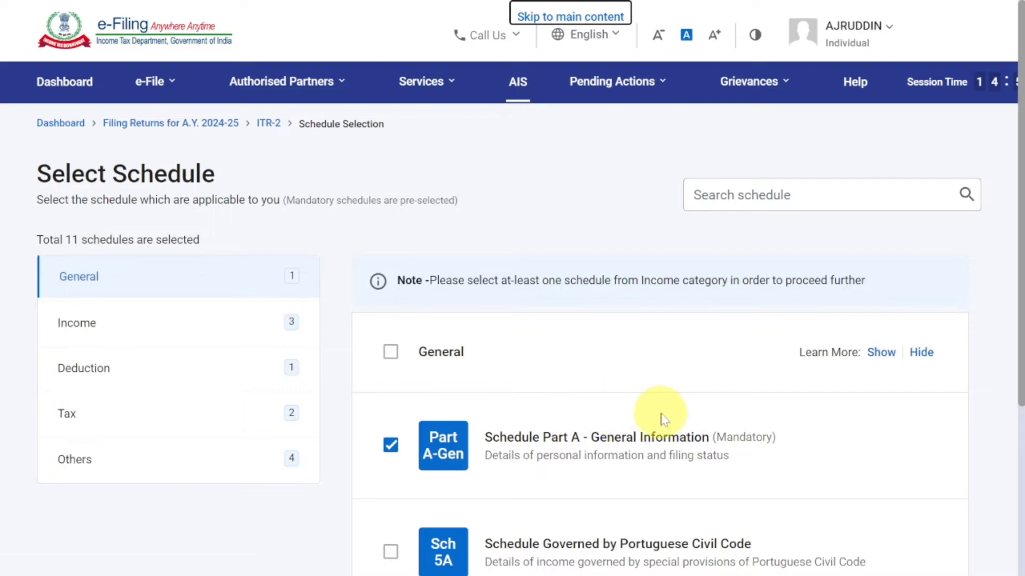
Step: Deselect Schedule Salary in the Income category
click(110, 328)
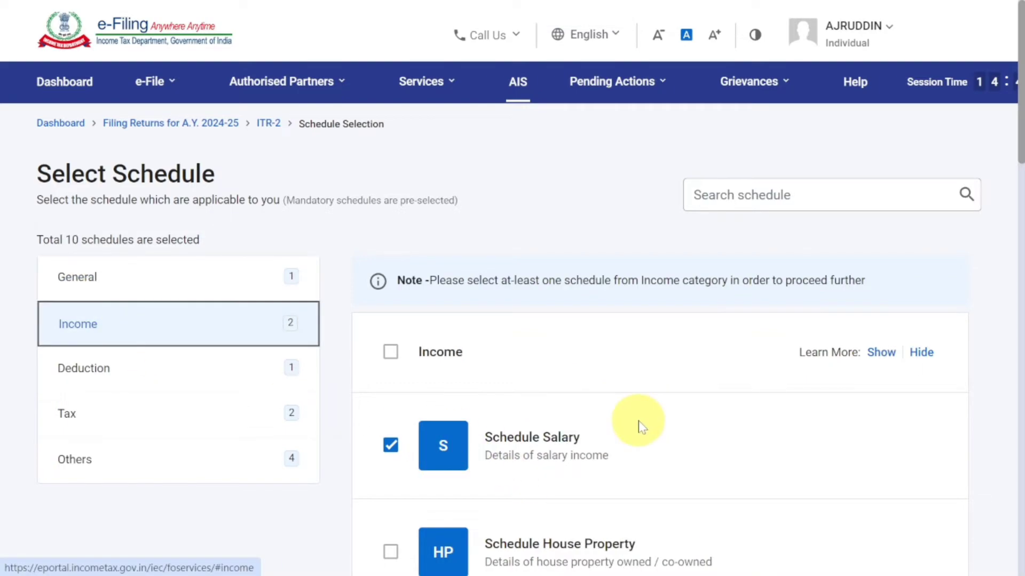
scroll(641, 424, down, 3)
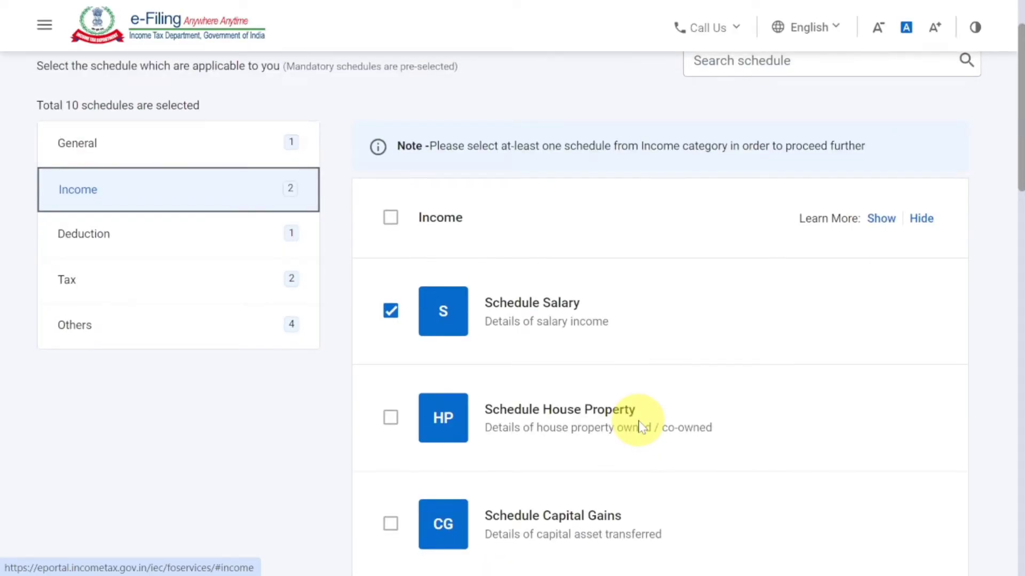
click(390, 312)
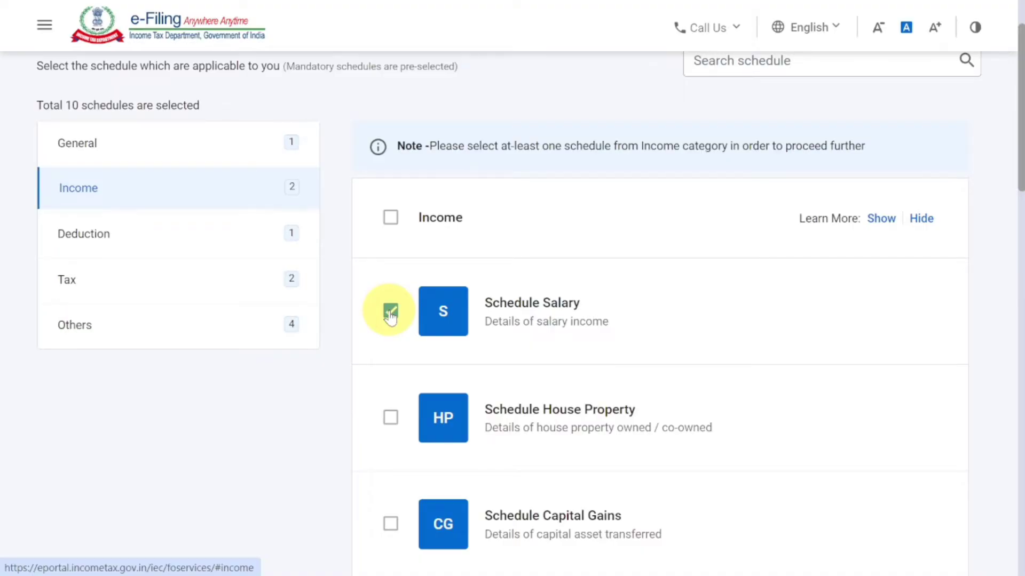
Step: Add Schedule Special Income to the selected Income schedules, leaving Schedule Other Sources selected
scroll(625, 384, down, 2)
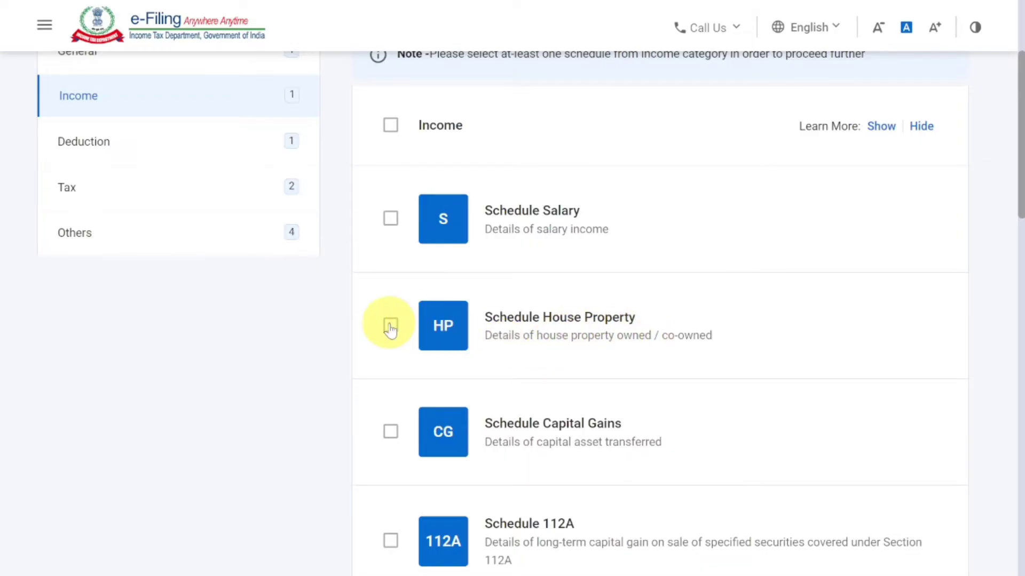
scroll(390, 328, down, 2)
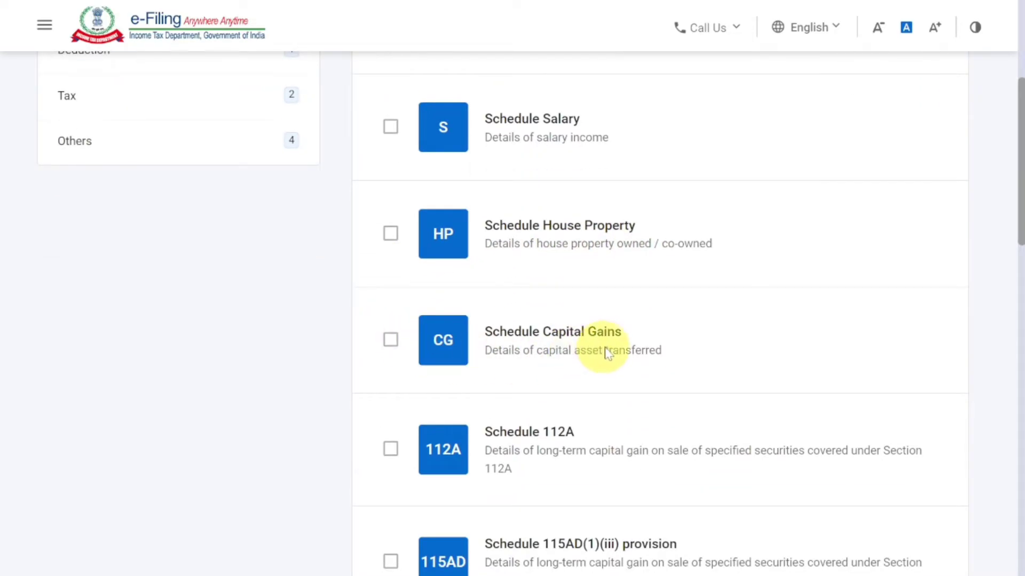
scroll(496, 382, down, 2)
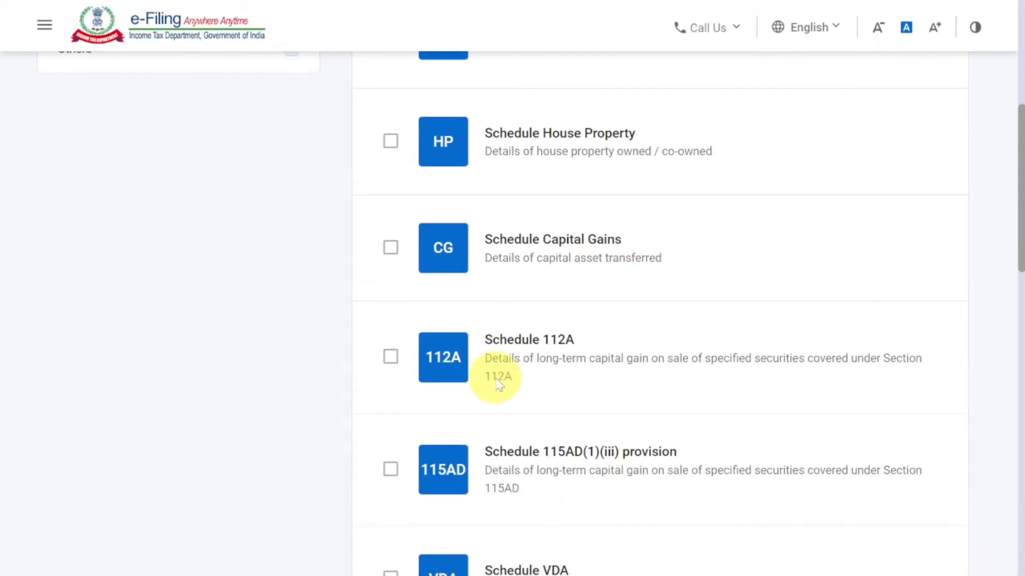
scroll(498, 386, down, 2)
scroll(498, 386, down, 4)
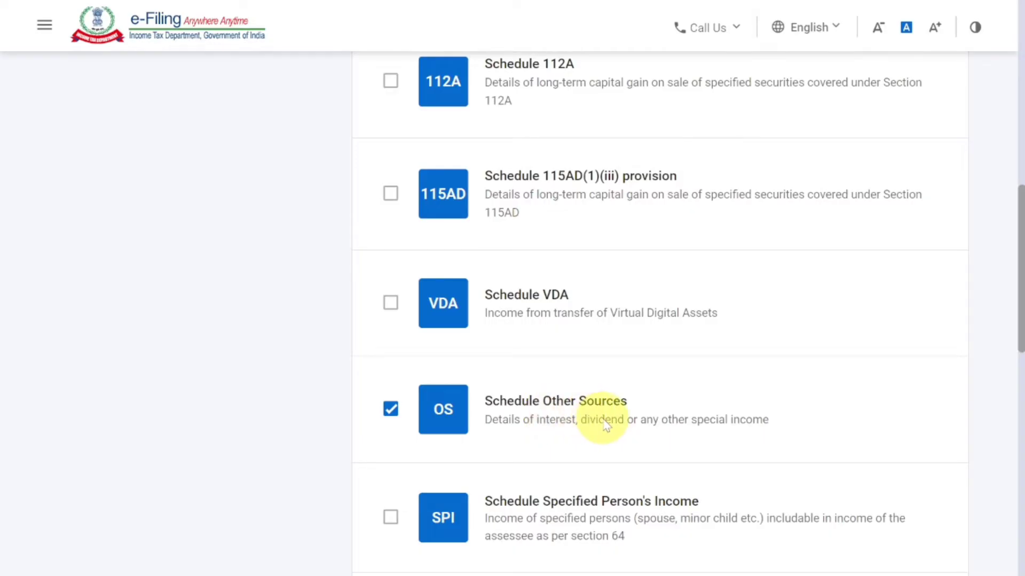
scroll(605, 425, down, 4)
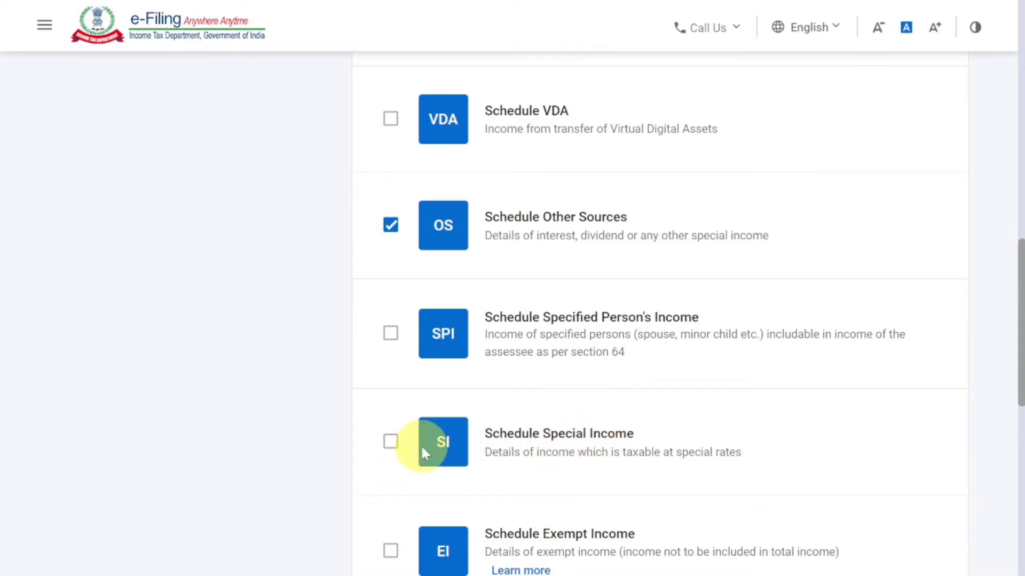
click(541, 448)
scroll(661, 435, down, 11)
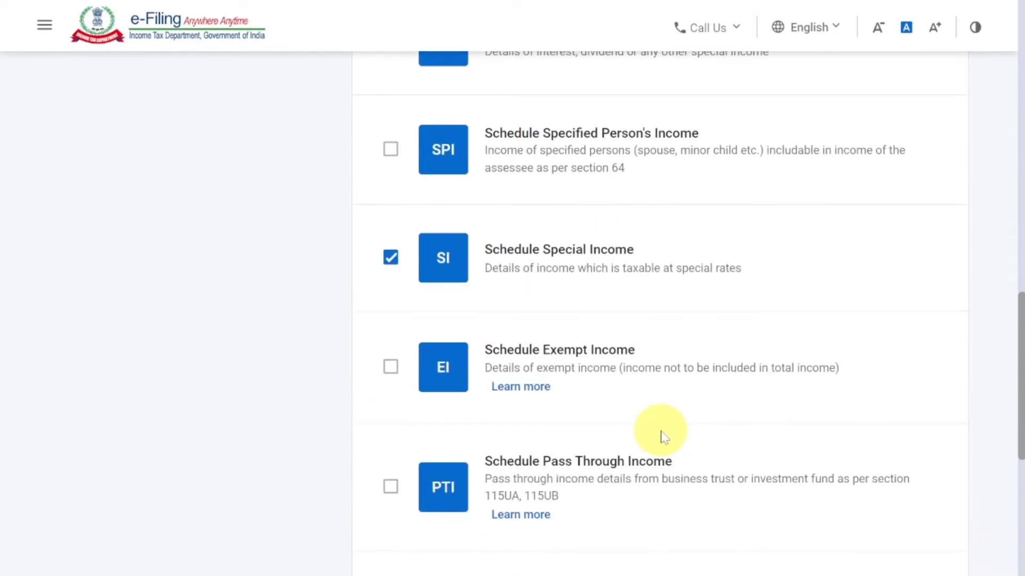
Step: Select all schedules in the Tax category of the schedule selection
scroll(661, 434, up, 20)
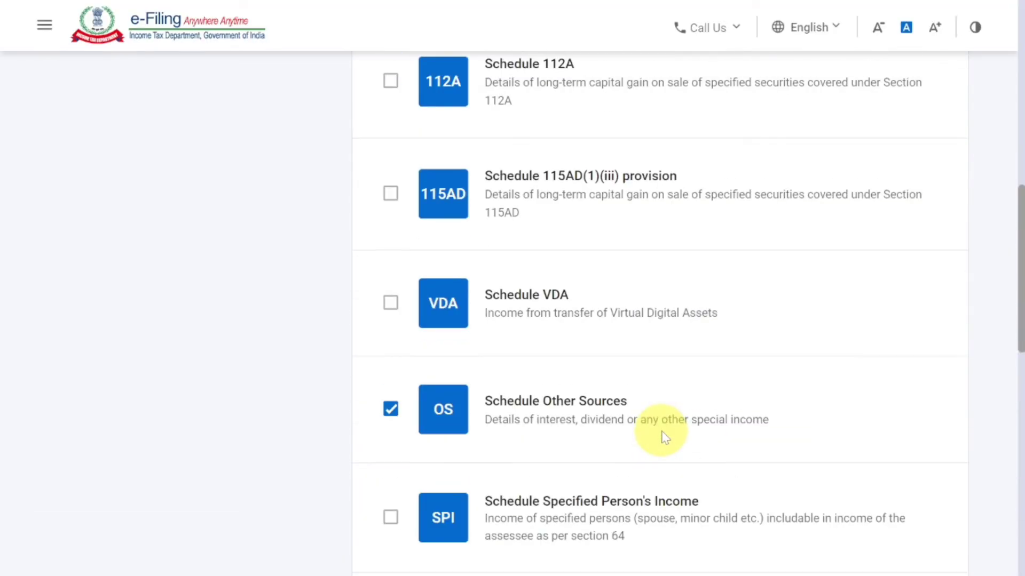
click(142, 373)
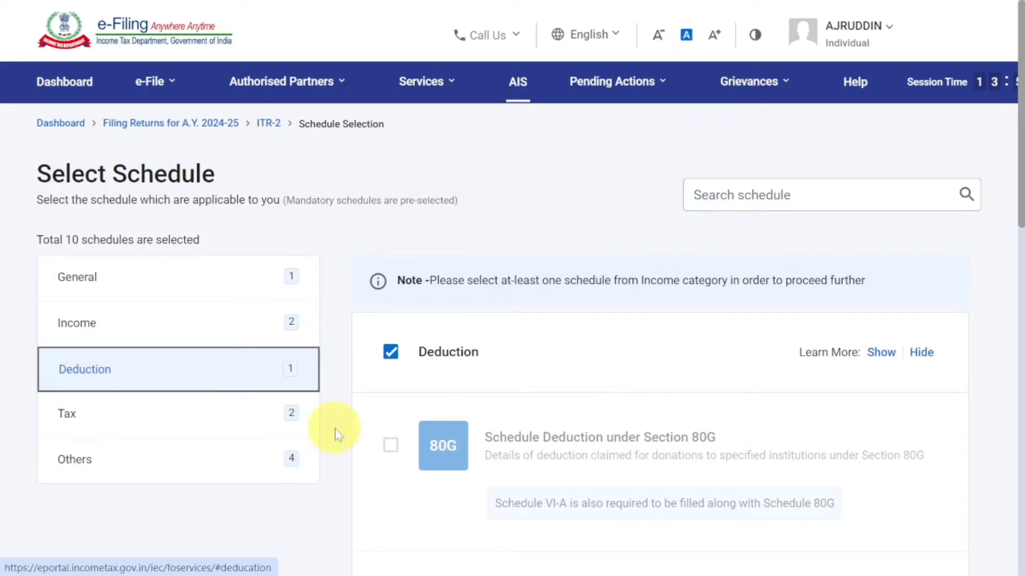
click(183, 419)
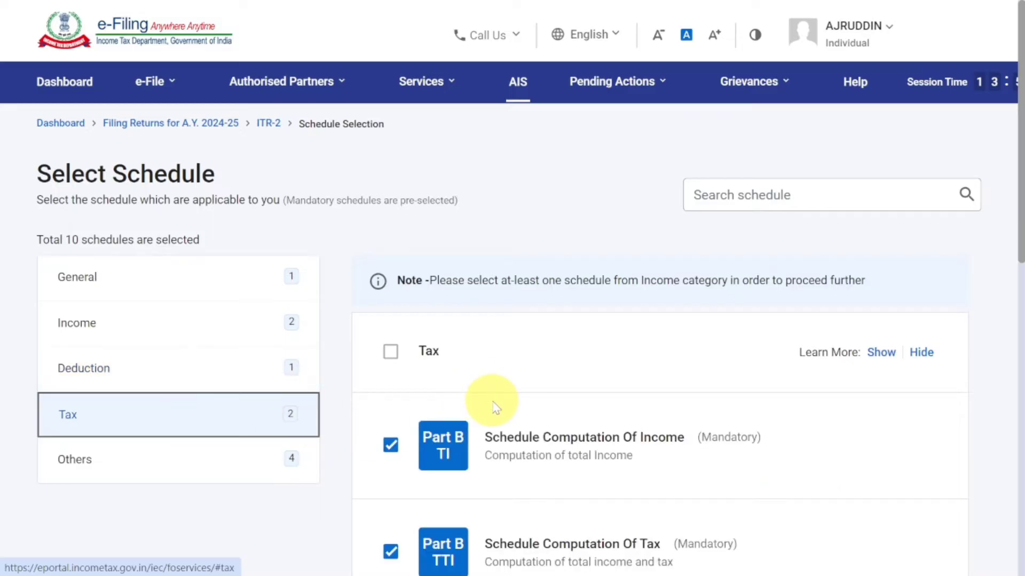
scroll(487, 403, down, 4)
scroll(496, 407, up, 4)
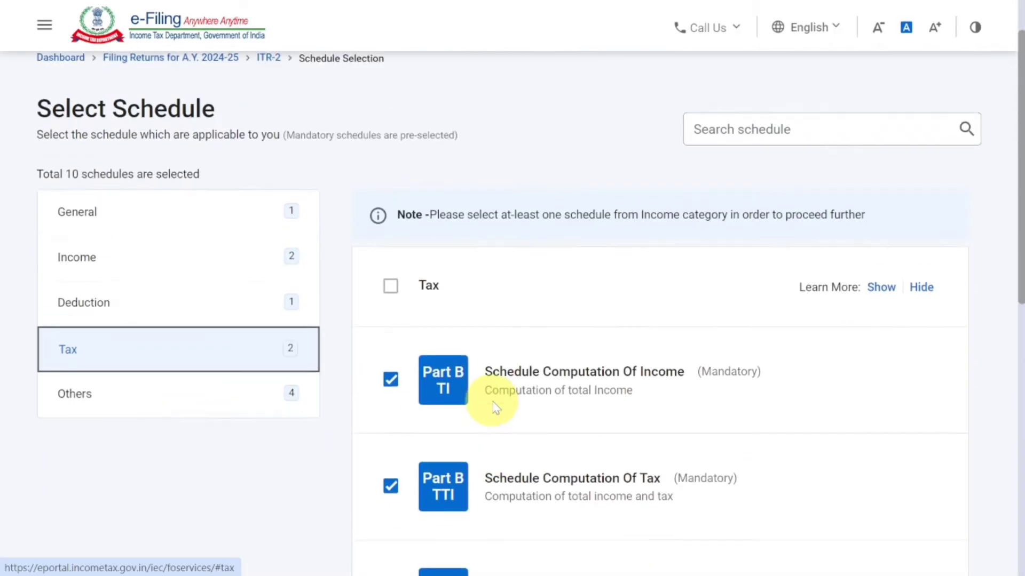
click(392, 353)
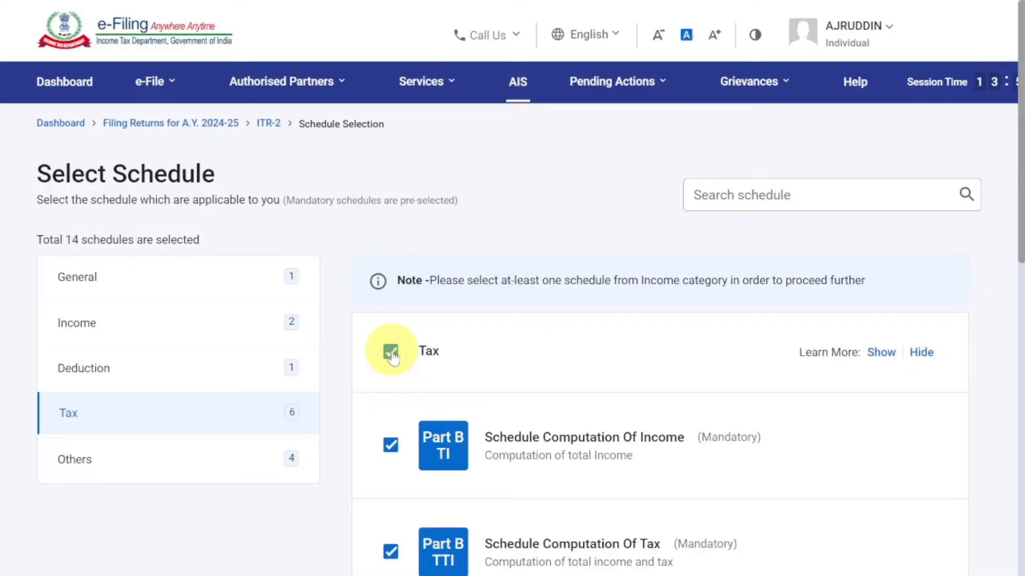
Step: Go through the preselected schedules in the Others category, continue with the selection, and skip the schedule questions
click(245, 462)
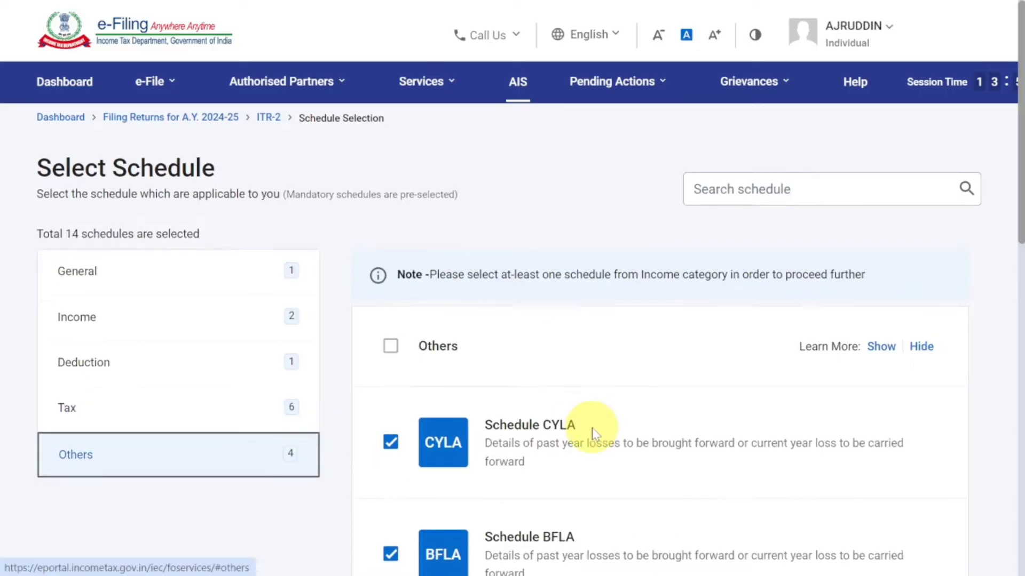
scroll(593, 430, down, 4)
scroll(593, 430, down, 10)
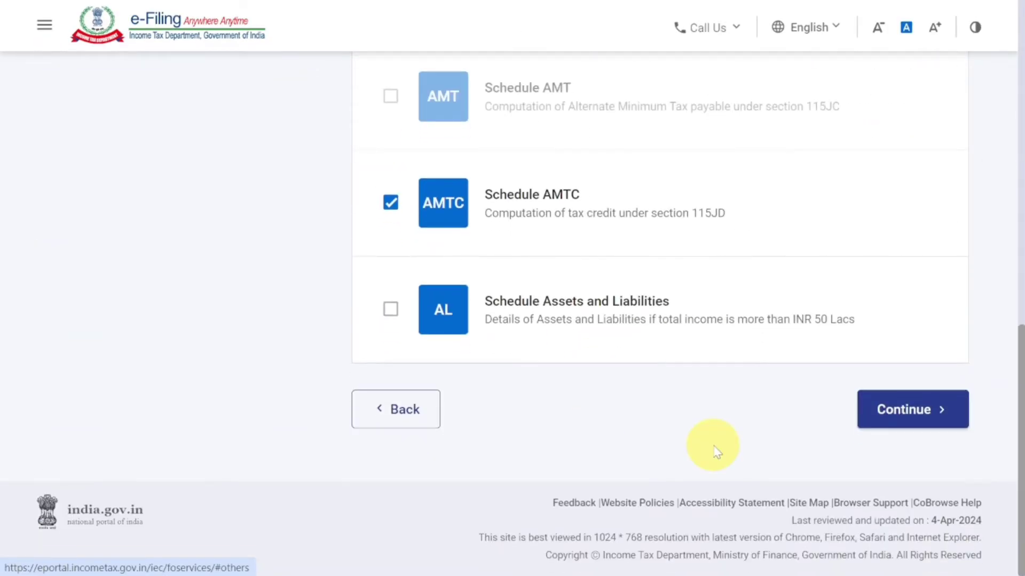
click(916, 422)
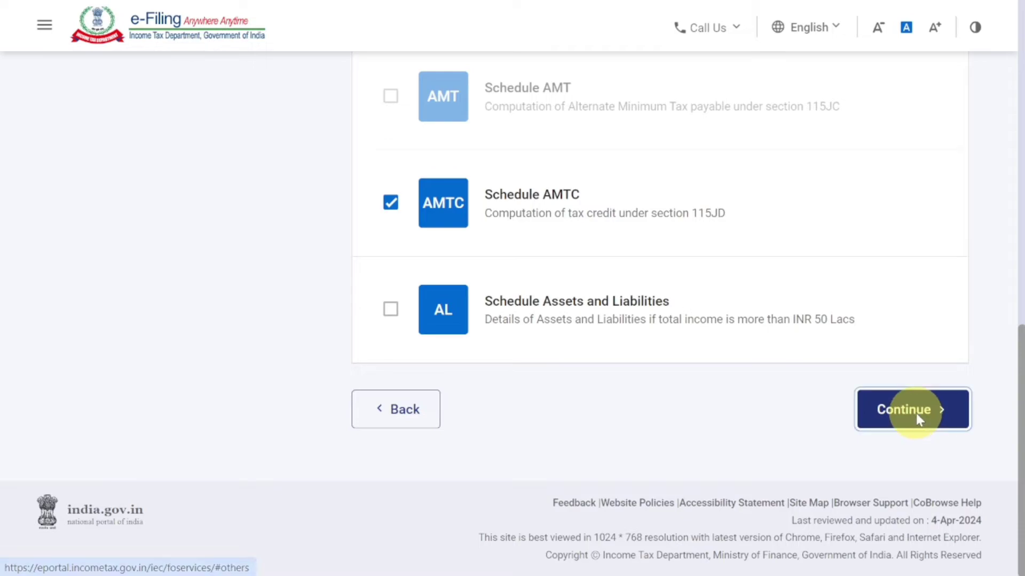
click(683, 383)
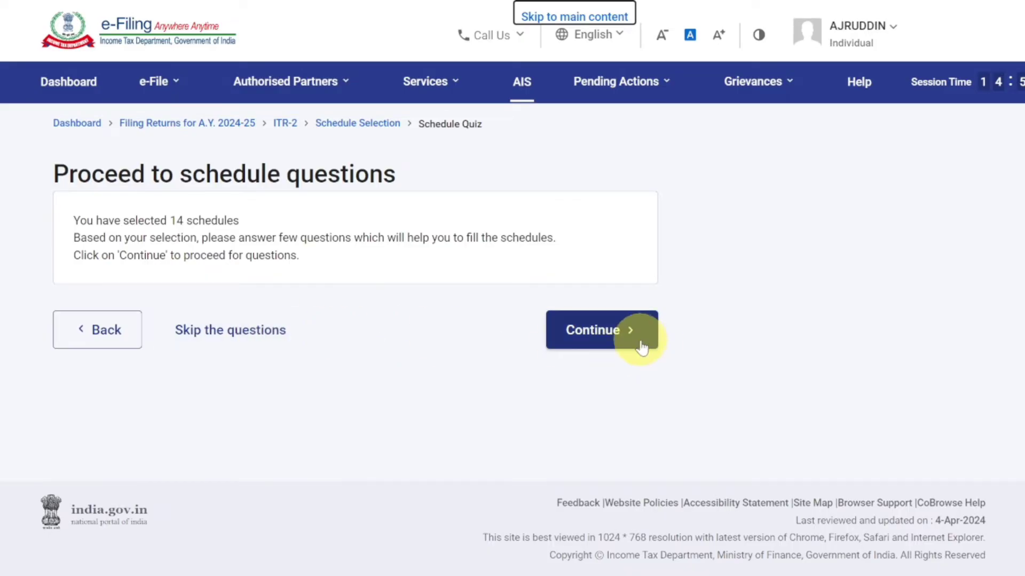
click(222, 337)
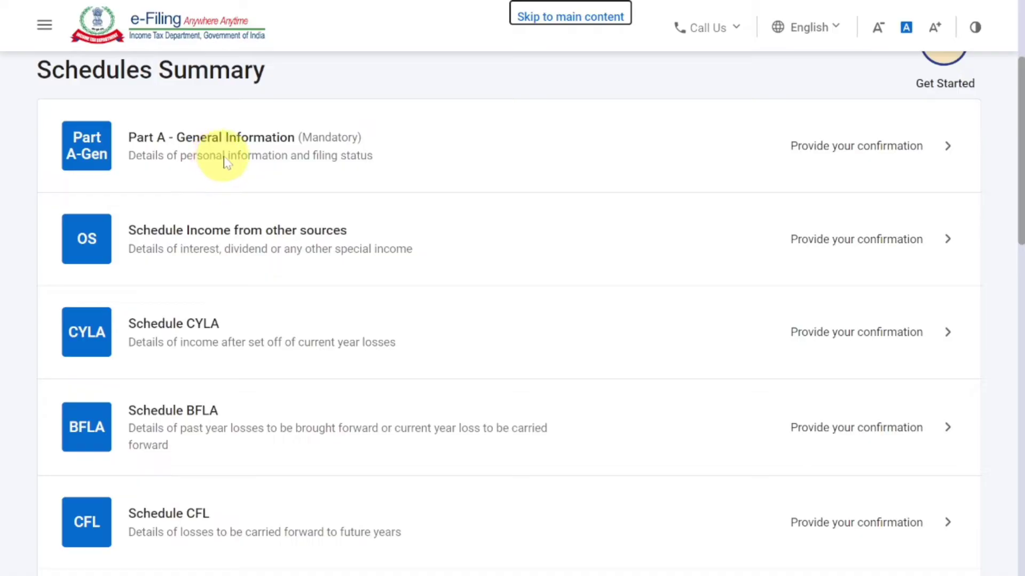
Step: Open Filing Status in Part A - General Information, keeping 139(1) and No for opting out of the new tax regime
click(868, 165)
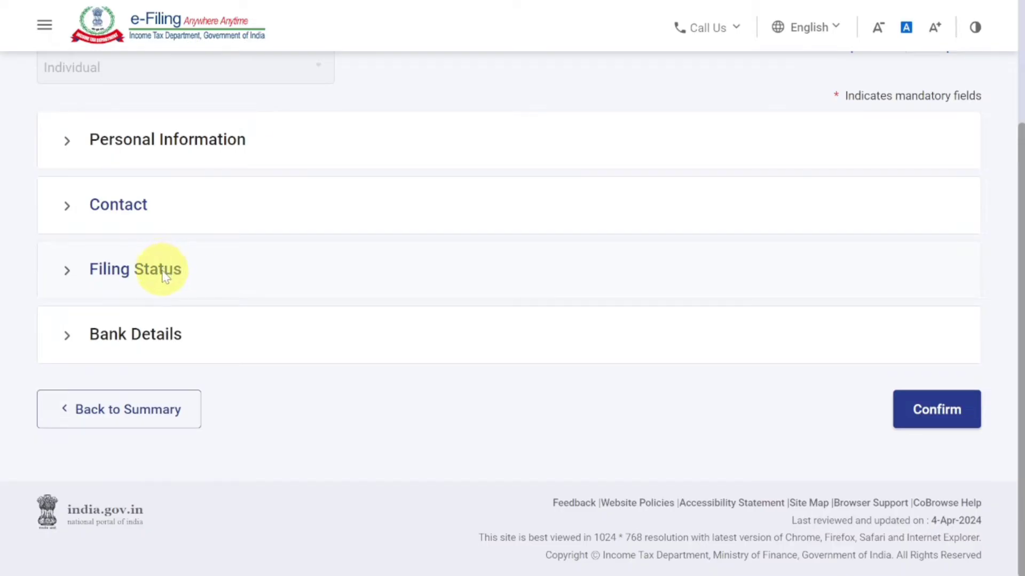
click(354, 276)
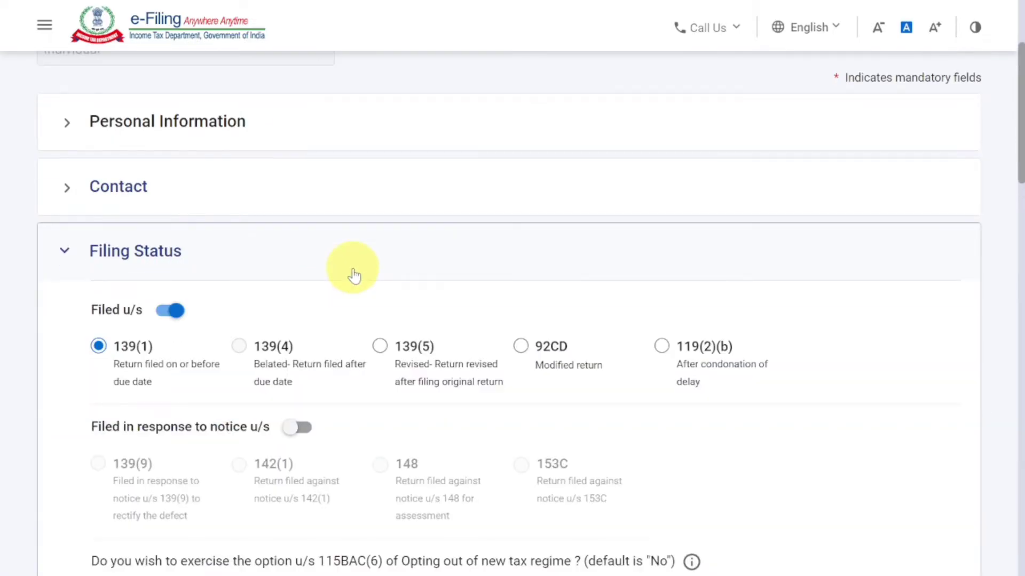
scroll(355, 276, down, 2)
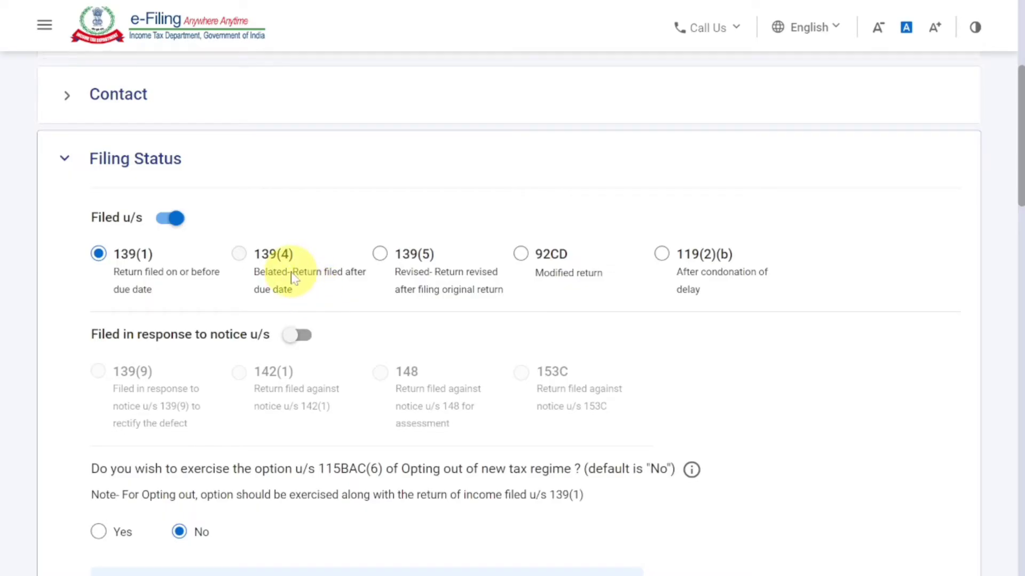
scroll(295, 277, down, 5)
drag(89, 192, 204, 267)
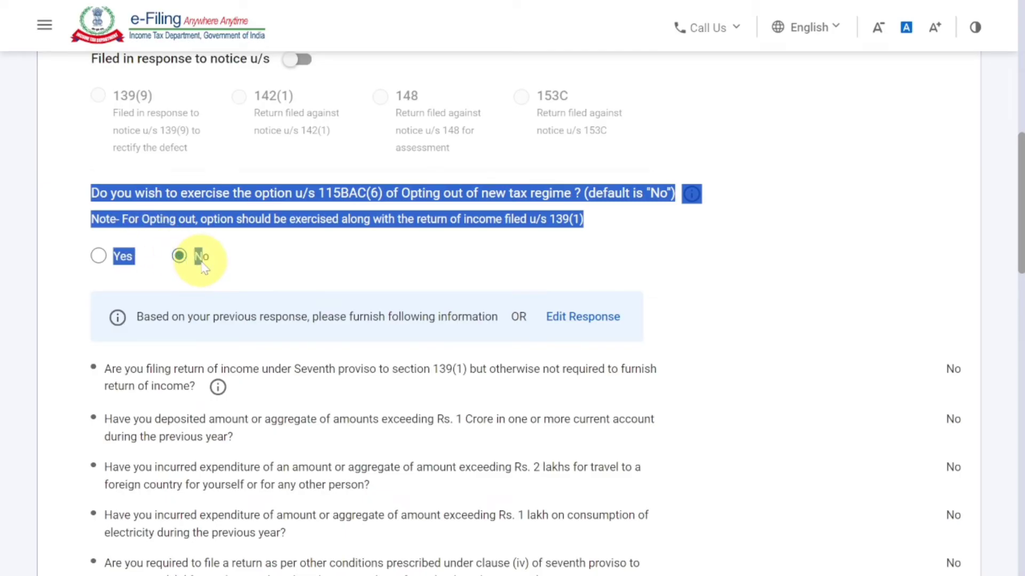
click(259, 266)
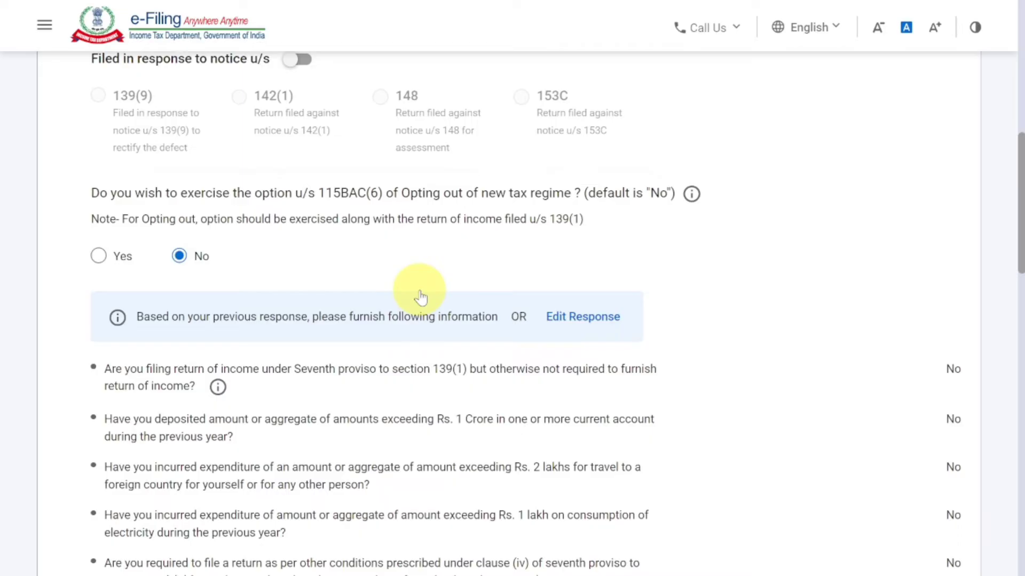
Step: Set the residential status to Resident with the condition of 182 days or more in India during the previous year, section 6(1)(a)
scroll(419, 293, down, 7)
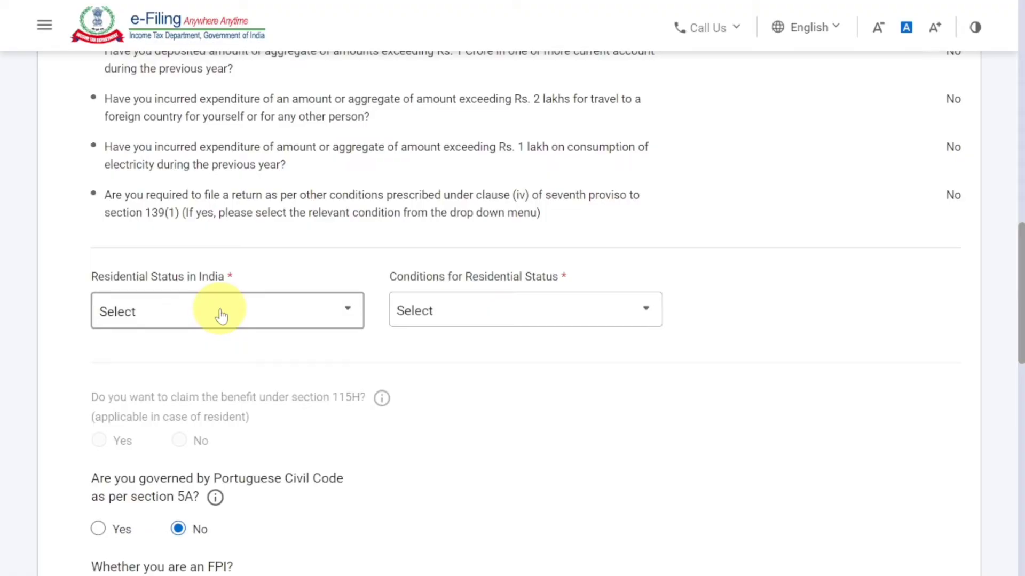
click(224, 314)
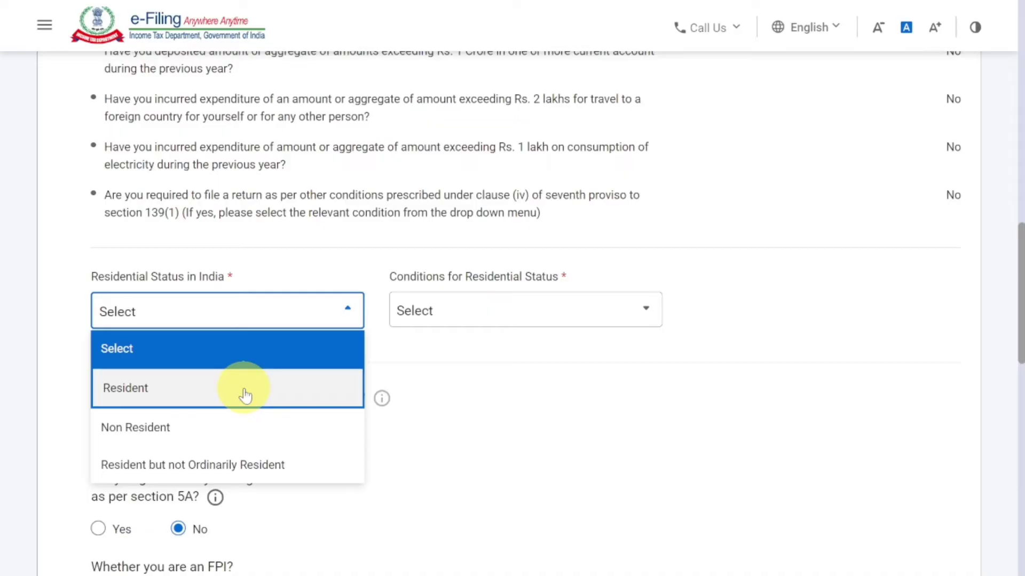
click(245, 396)
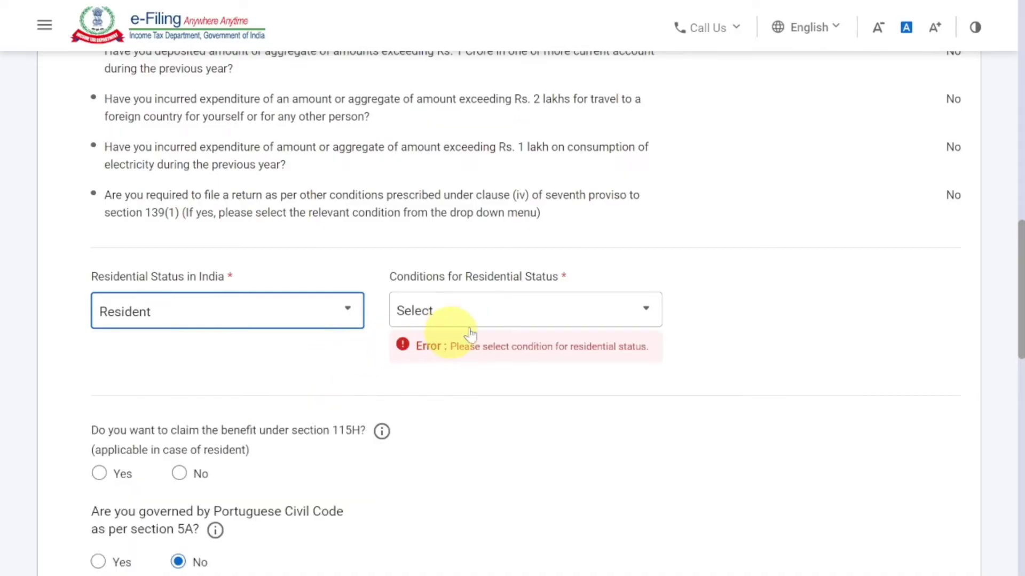
click(502, 302)
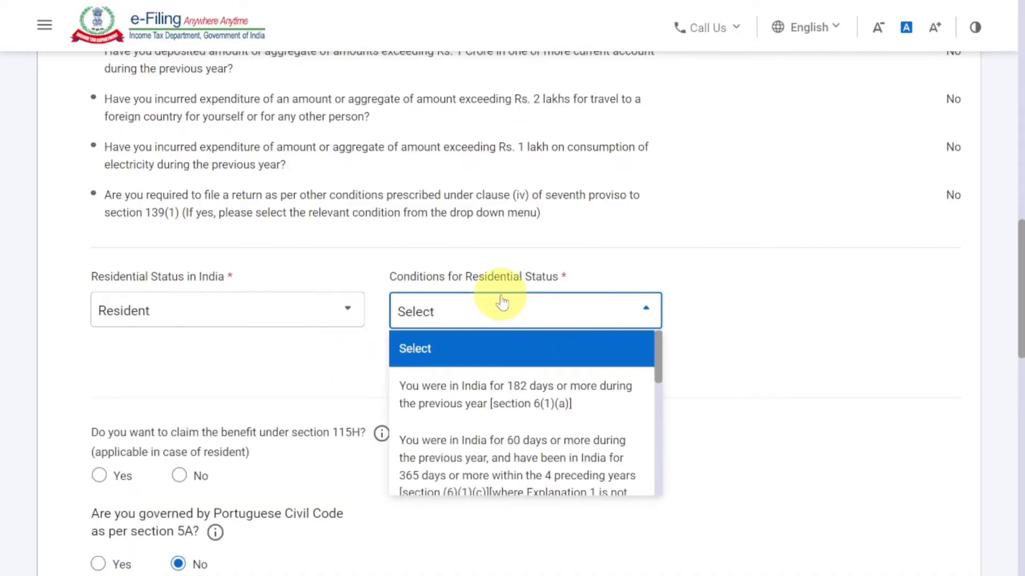
click(499, 406)
Step: Answer No to the section 115H benefit, FPI, company directorship and unlisted equity shares questions
scroll(487, 393, down, 3)
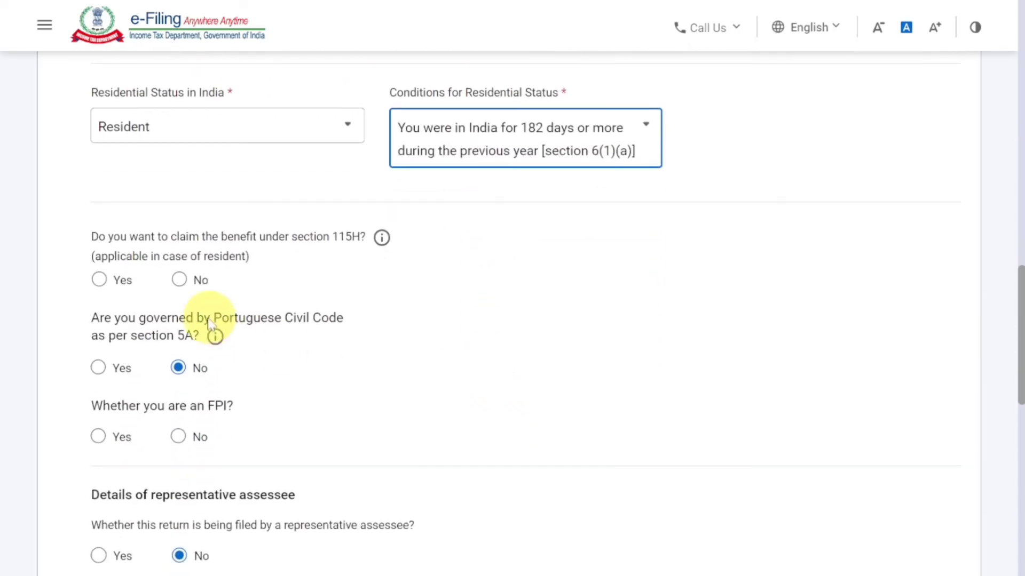
click(179, 280)
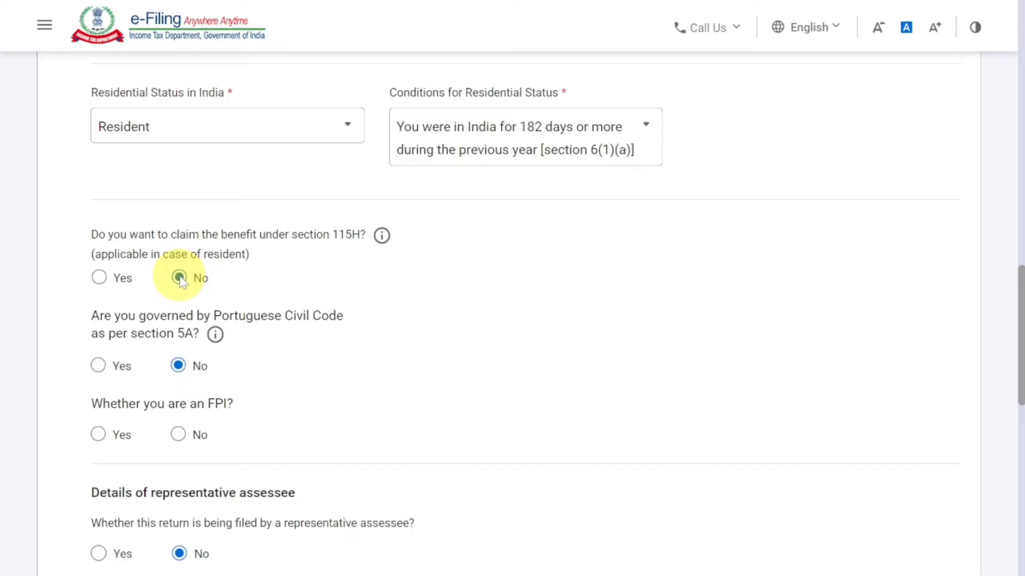
click(179, 434)
scroll(187, 430, down, 5)
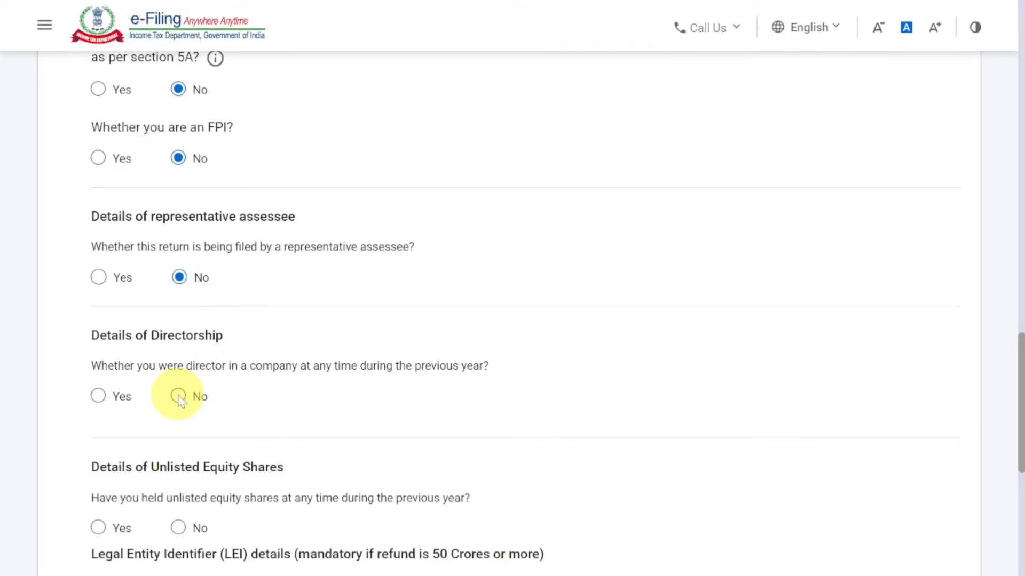
click(179, 397)
scroll(178, 401, down, 2)
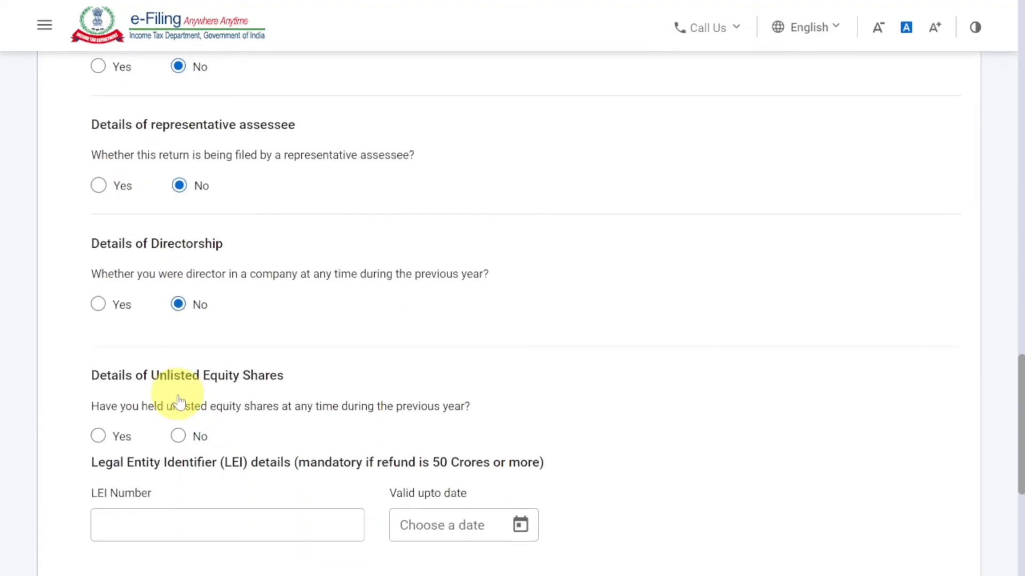
click(179, 436)
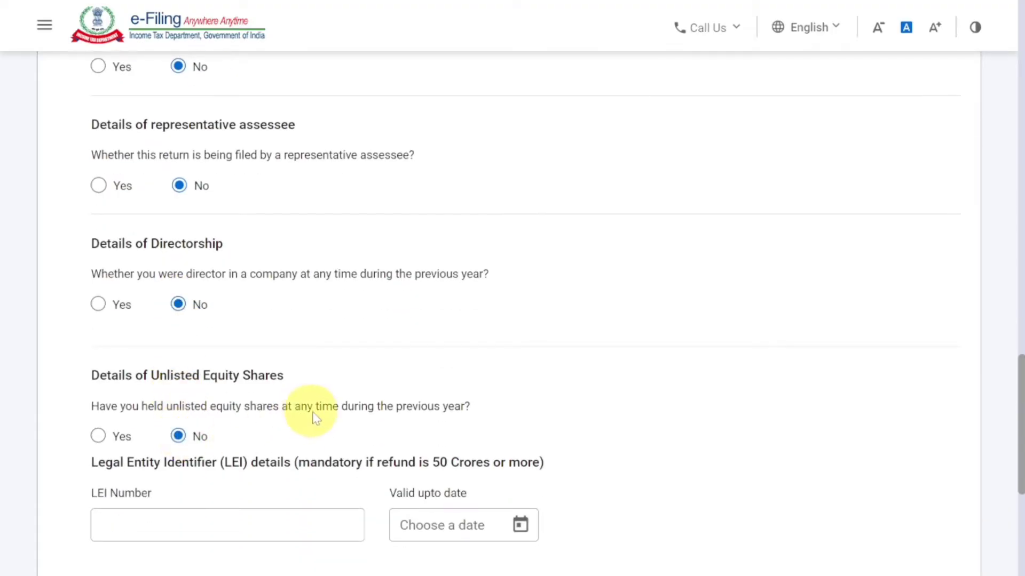
Step: Close the filing status details and confirm Part A - General Information
scroll(266, 374, down, 5)
click(206, 330)
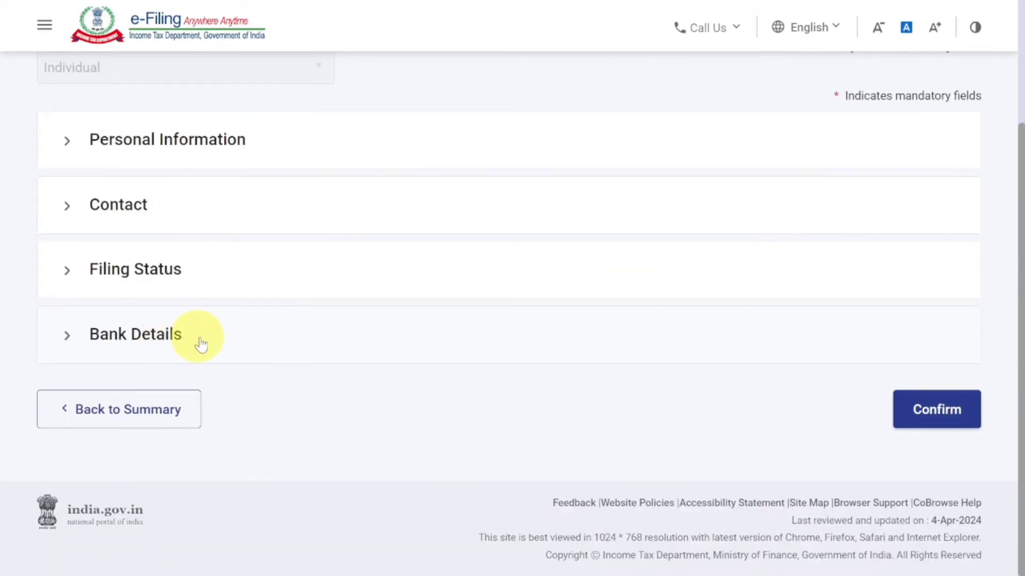
click(939, 423)
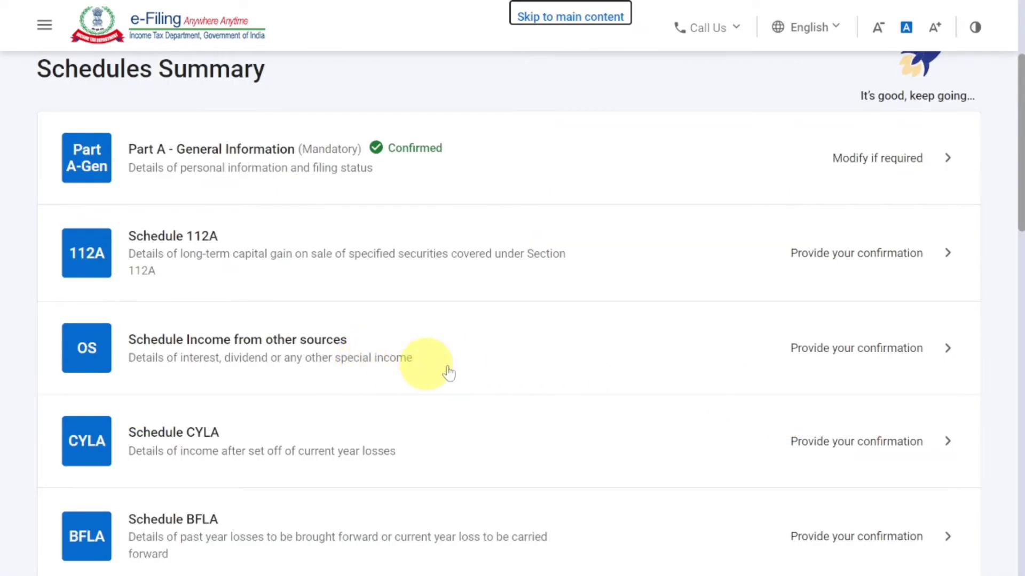
Step: Open Schedule Income from other sources and start adding details under Income chargeable at special rates
click(739, 358)
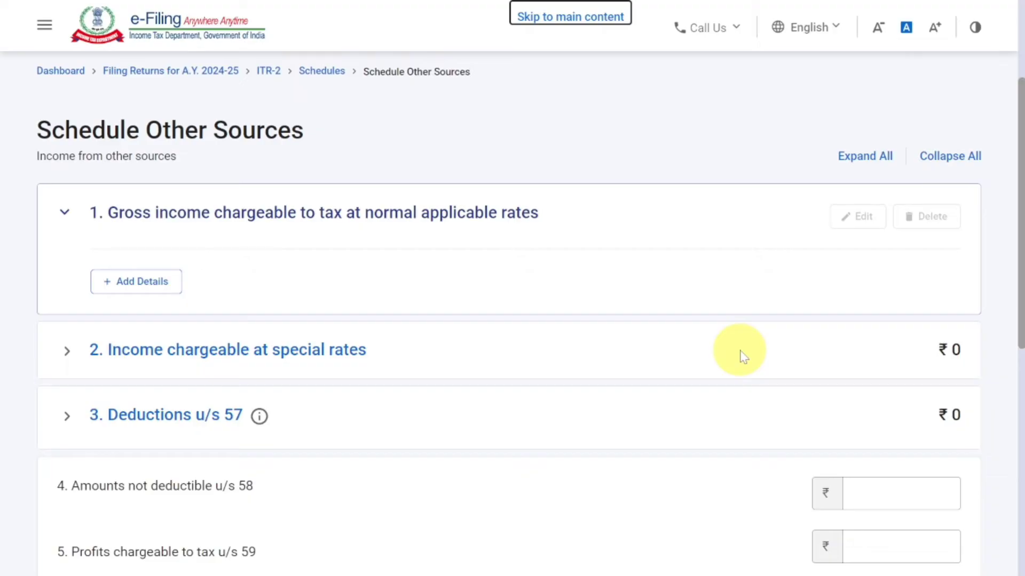
scroll(744, 357, down, 2)
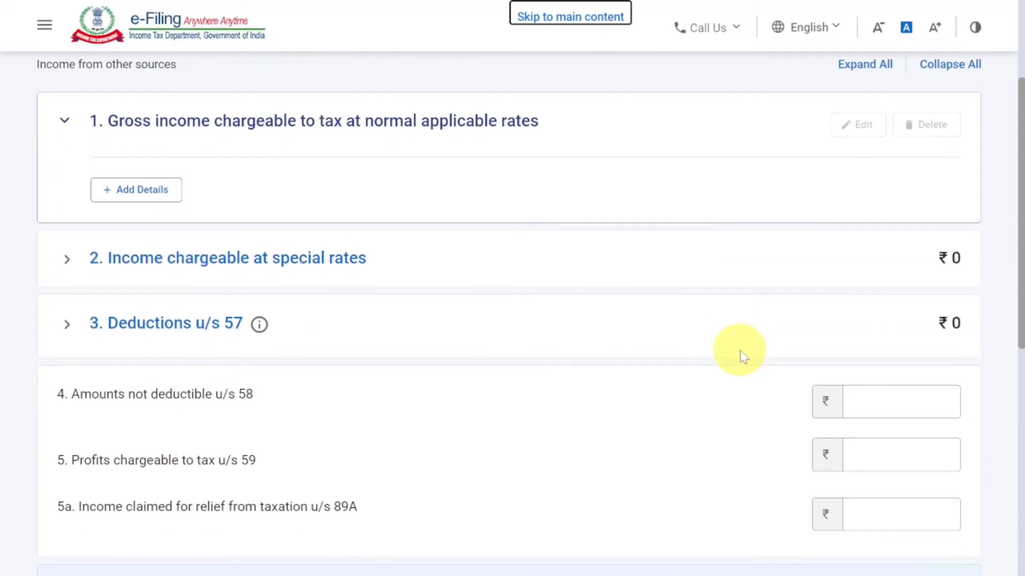
scroll(742, 355, down, 2)
scroll(736, 354, up, 2)
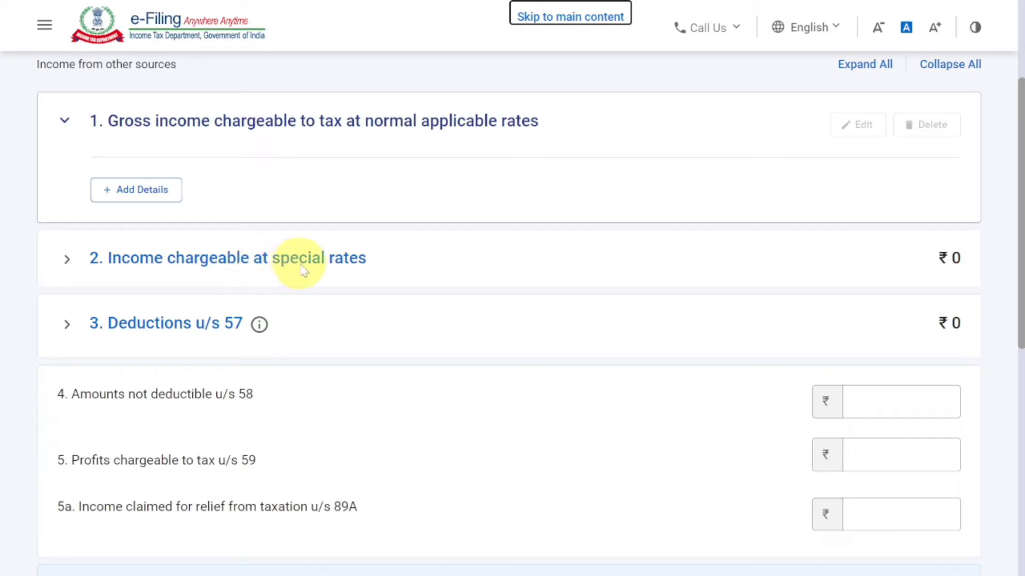
click(304, 267)
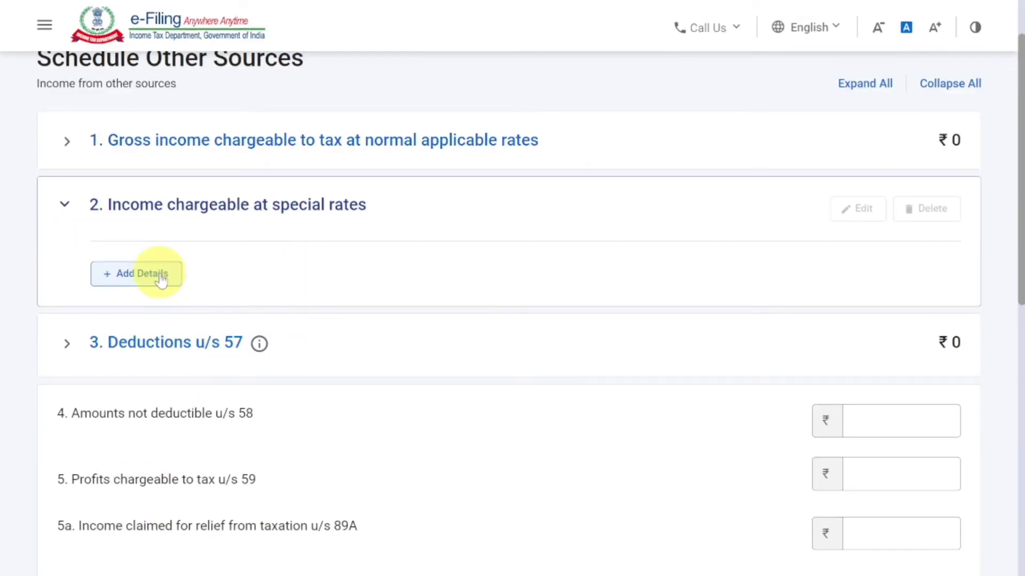
click(160, 277)
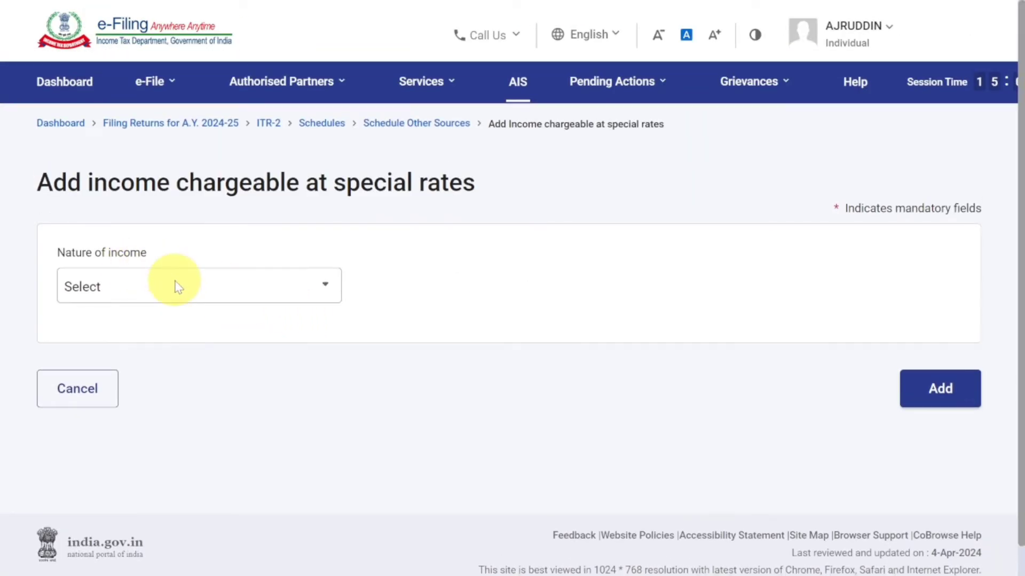
Step: Set the nature of income to a(ii), winnings from online games chargeable u/s 115BBJ
click(175, 287)
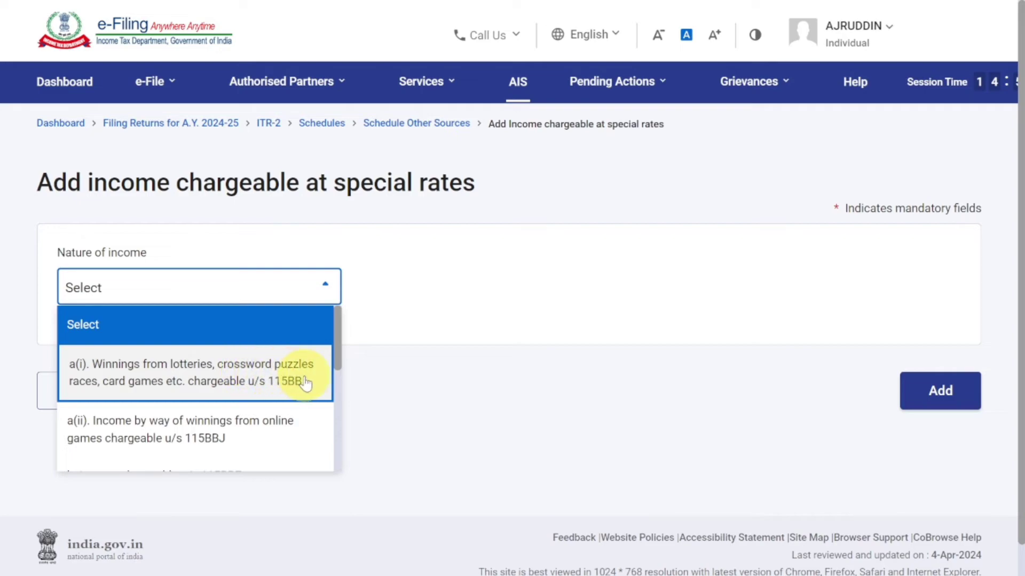
scroll(305, 382, down, 2)
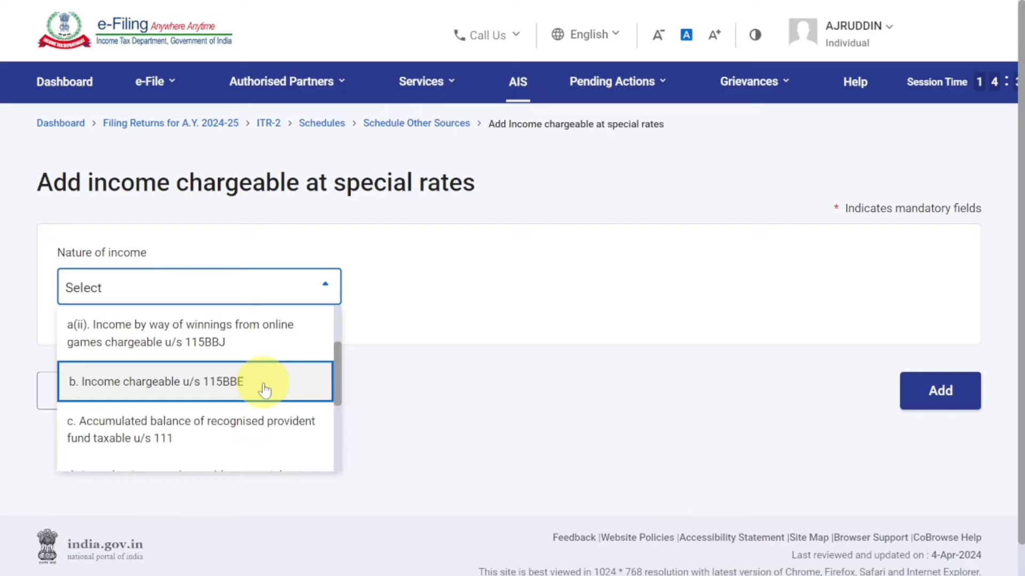
key(Escape)
Step: Enter 160576 as the amount of online game winnings, taken from the total amount paid/credited in the tax statement PDF, and add the entry
click(142, 417)
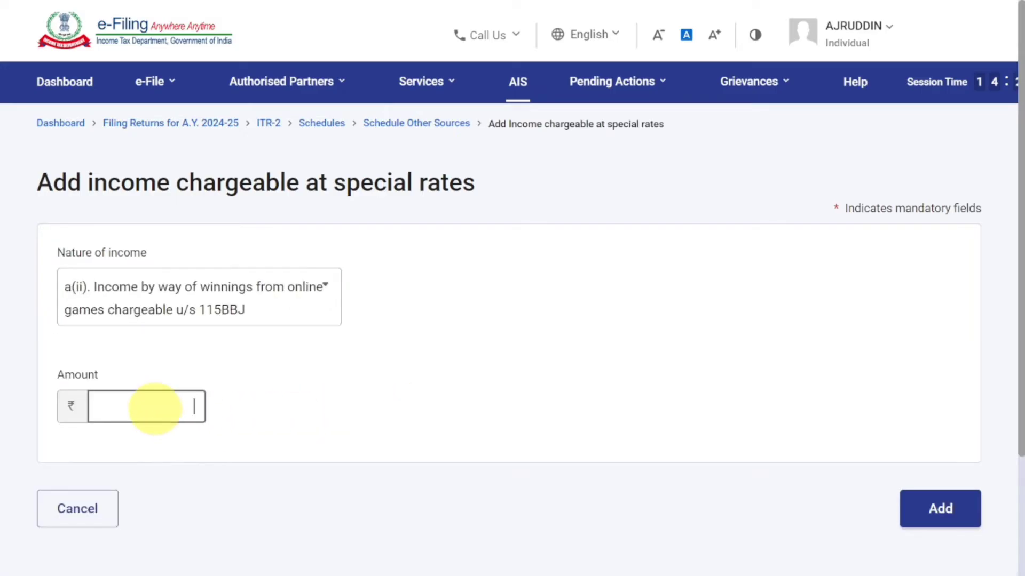
key(alt+Tab)
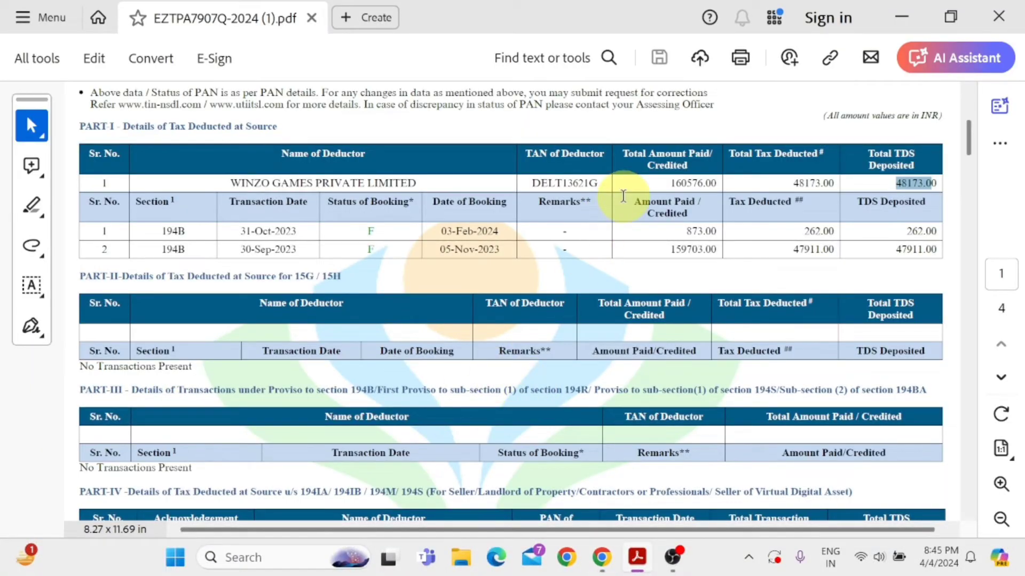
key(alt+Tab)
text(160)
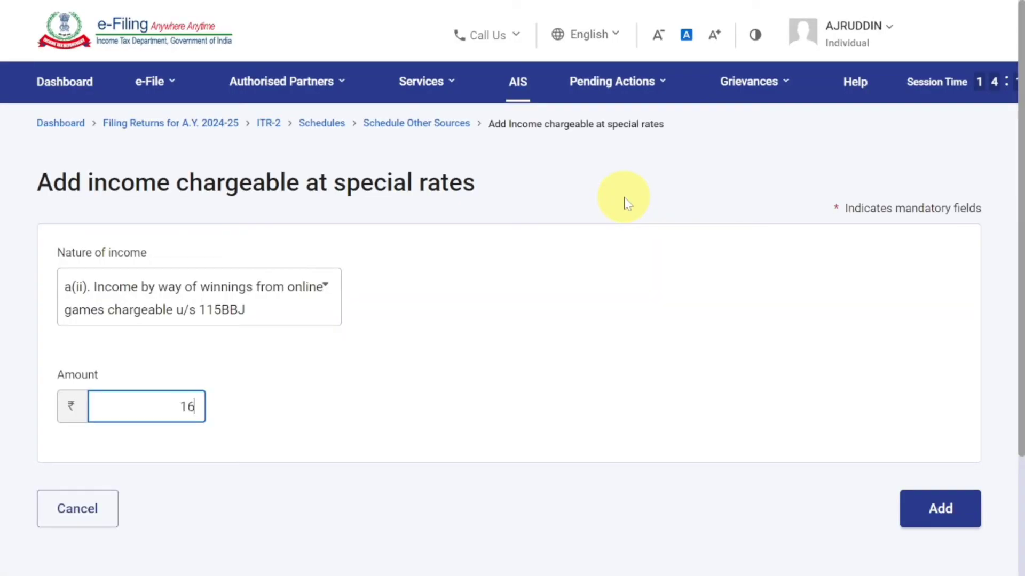
key(alt+Tab)
key(alt+Tab)
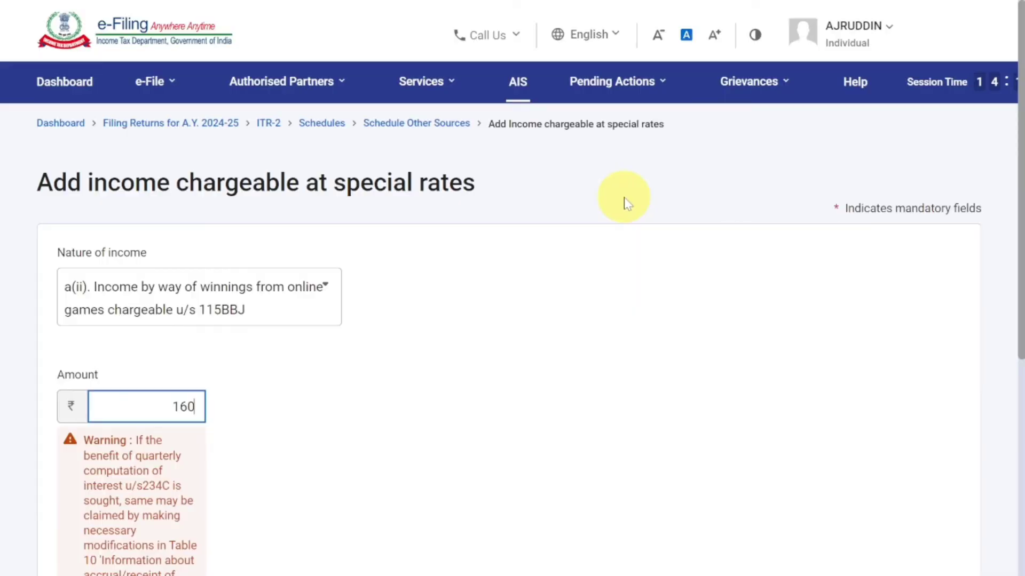
text(576)
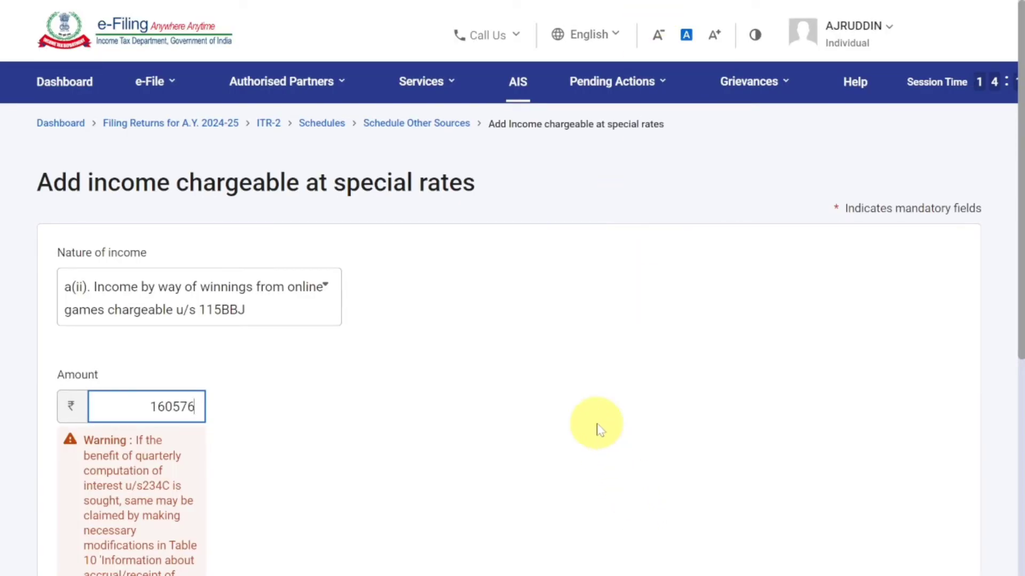
click(595, 427)
scroll(598, 428, down, 3)
scroll(595, 427, down, 2)
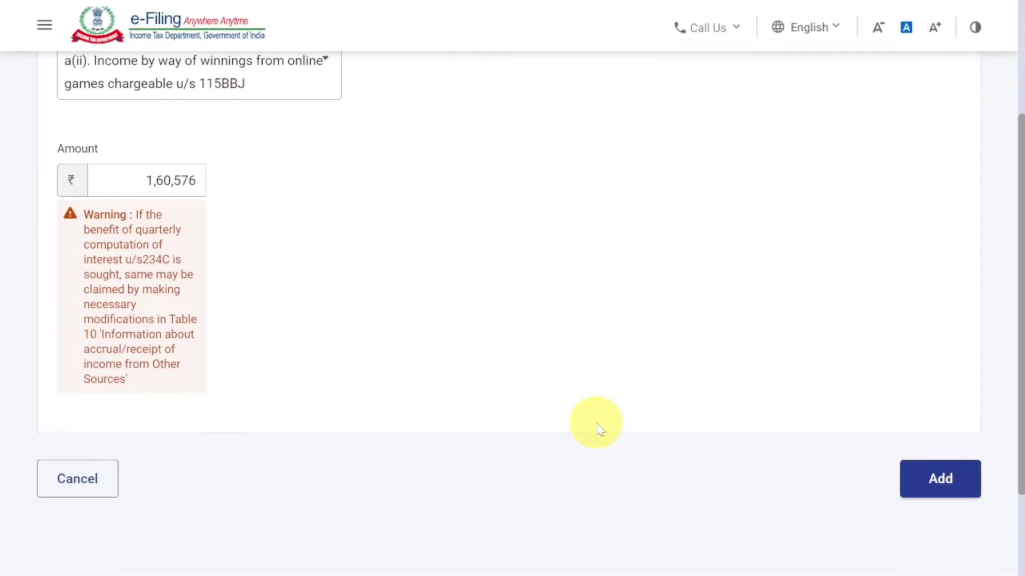
click(929, 489)
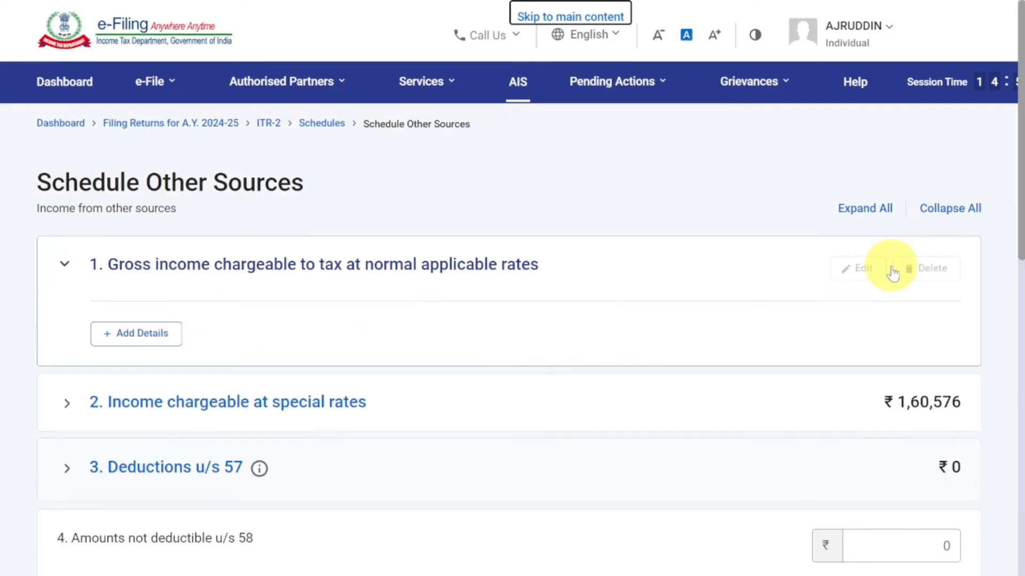
Step: Confirm Schedule Income from other sources and Schedule CYLA without editing the auto-populated set-off details
scroll(866, 332, down, 5)
scroll(866, 332, down, 5)
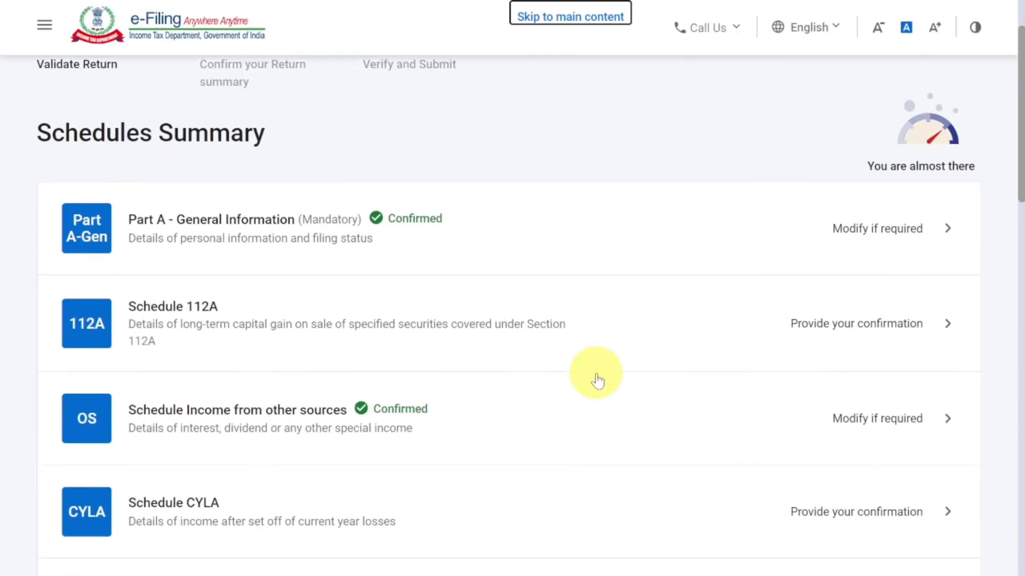
scroll(594, 378, down, 3)
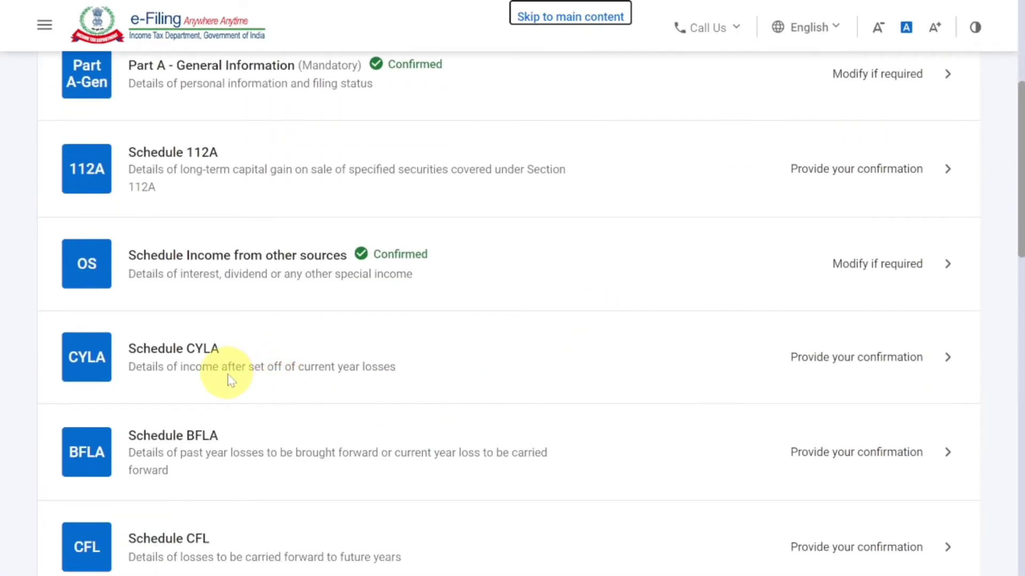
click(871, 370)
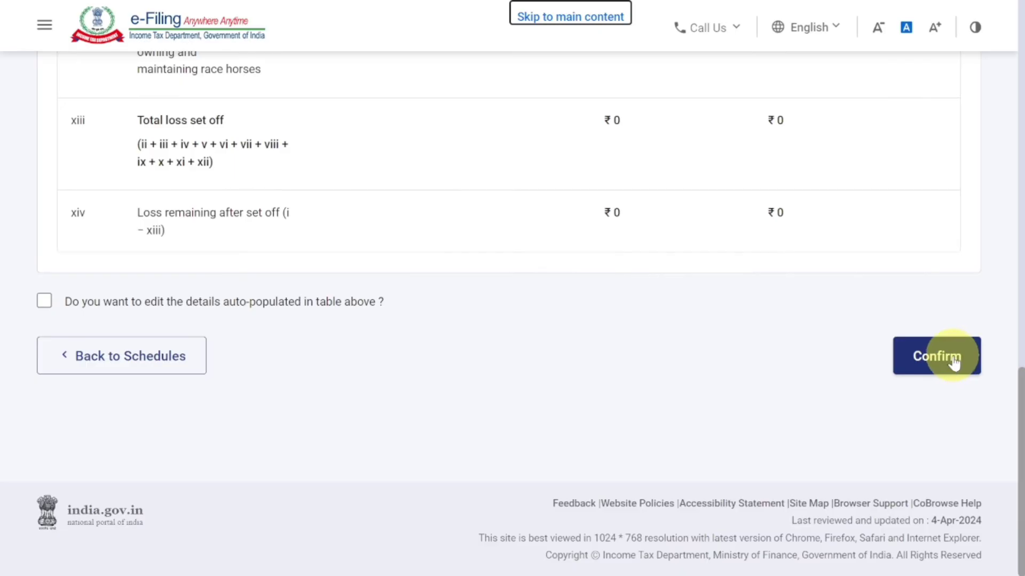
click(921, 363)
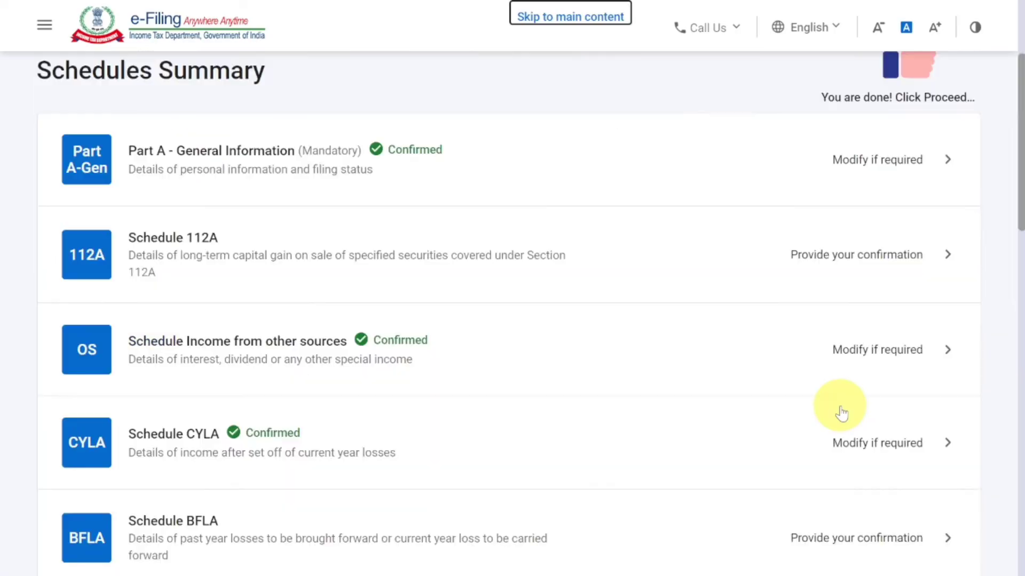
Step: Open Schedule BFLA, compute the set off of brought forward losses and continue past the section 234C notice
scroll(840, 414, down, 3)
scroll(842, 413, down, 3)
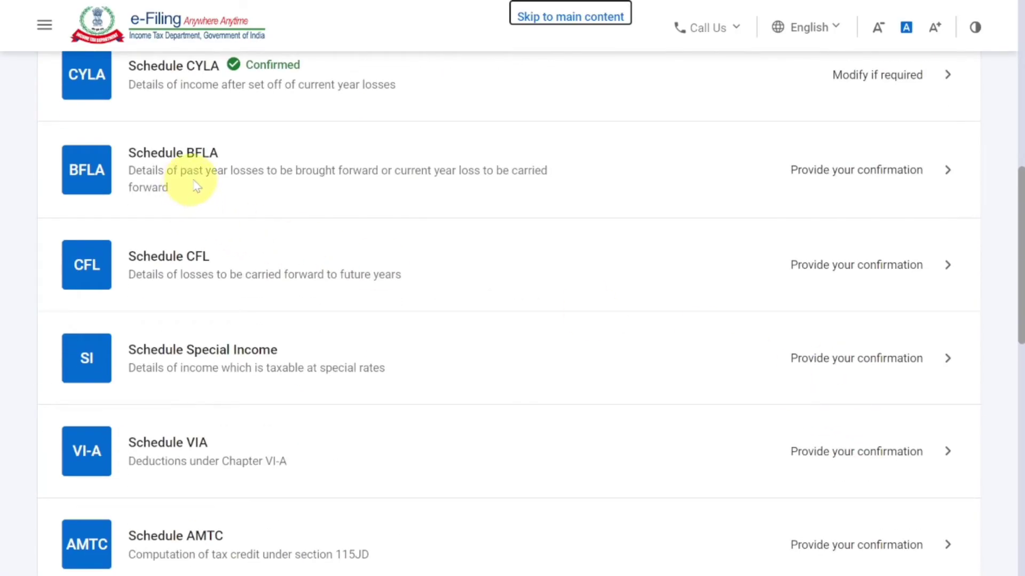
click(843, 182)
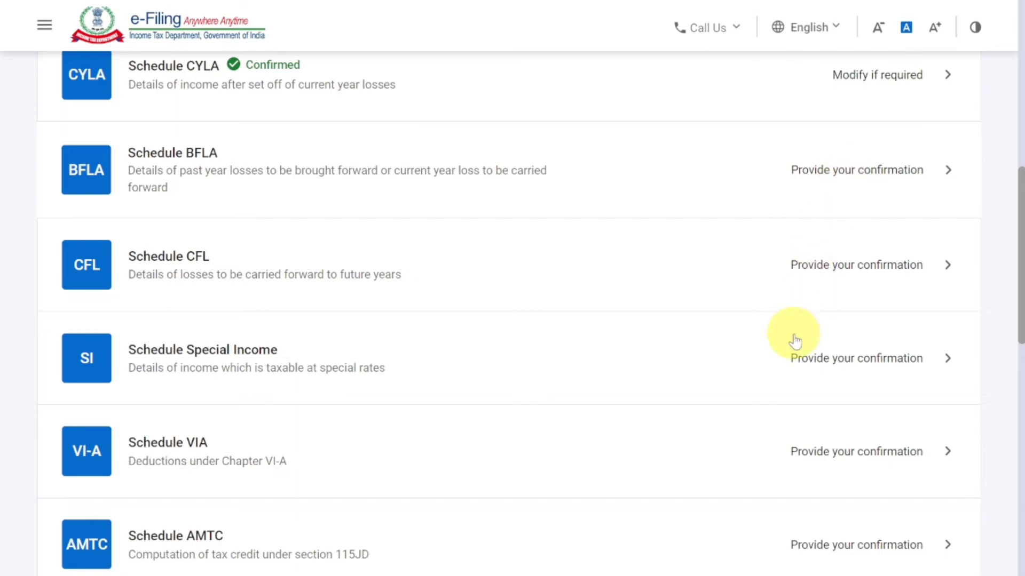
scroll(763, 419, down, 7)
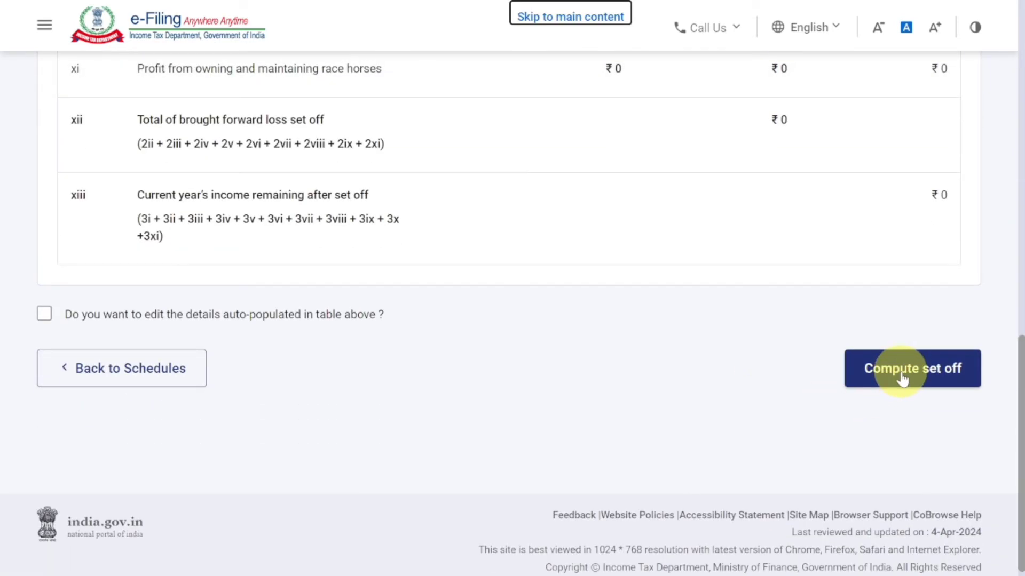
click(901, 374)
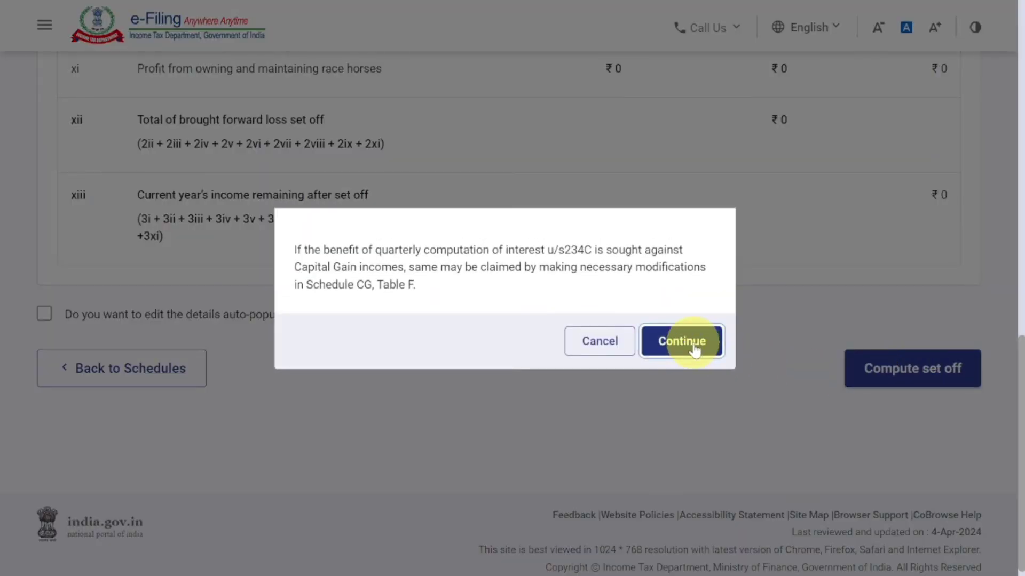
click(694, 350)
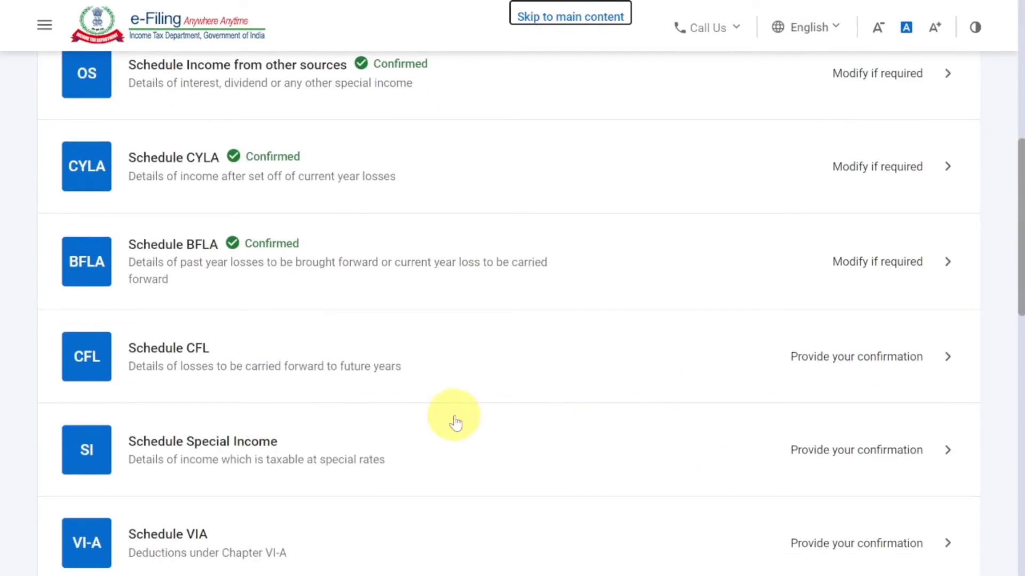
Step: Open Schedule CFL and compute the set off for losses carried forward to future years
click(850, 372)
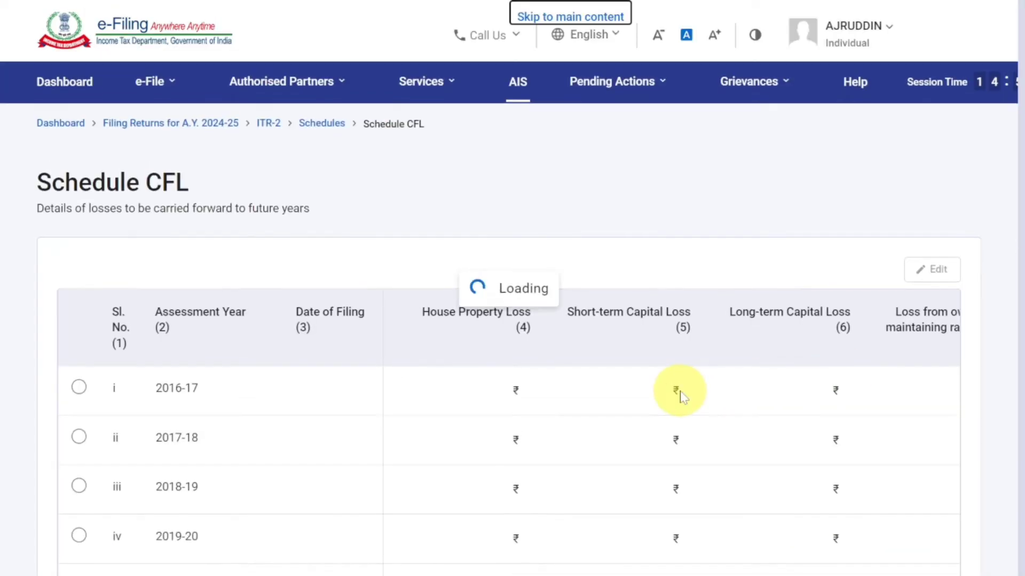
scroll(683, 396, down, 7)
scroll(683, 396, down, 6)
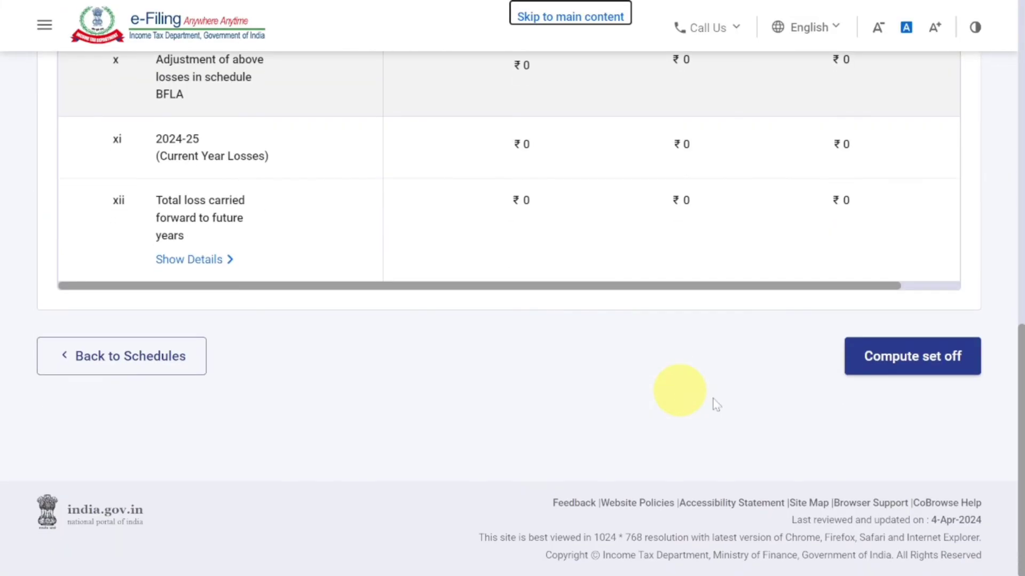
click(936, 368)
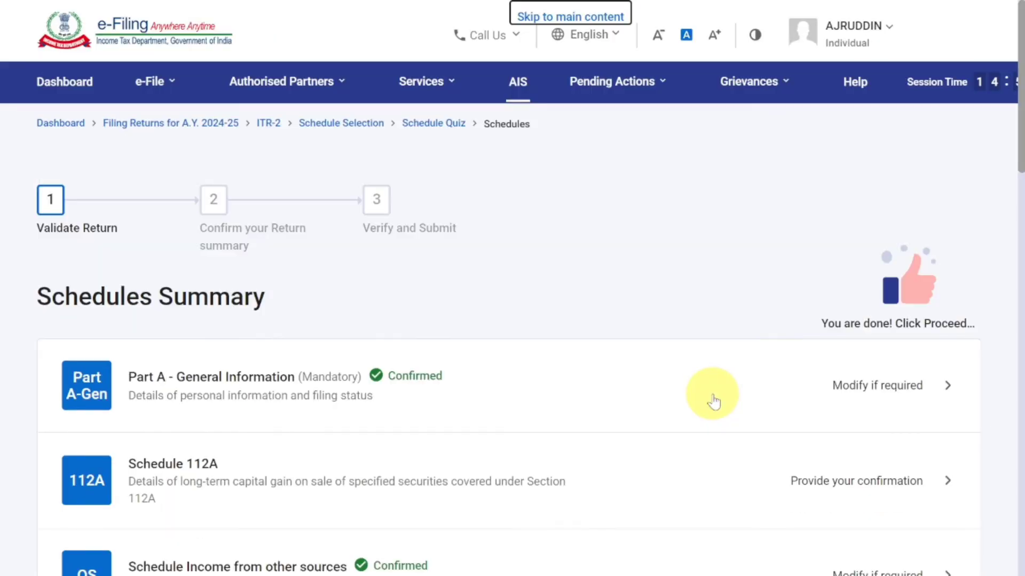
Step: Open Schedule Special Income, review the 115BBJ online games row and the totals, and confirm the schedule
scroll(714, 402, down, 5)
scroll(714, 401, down, 5)
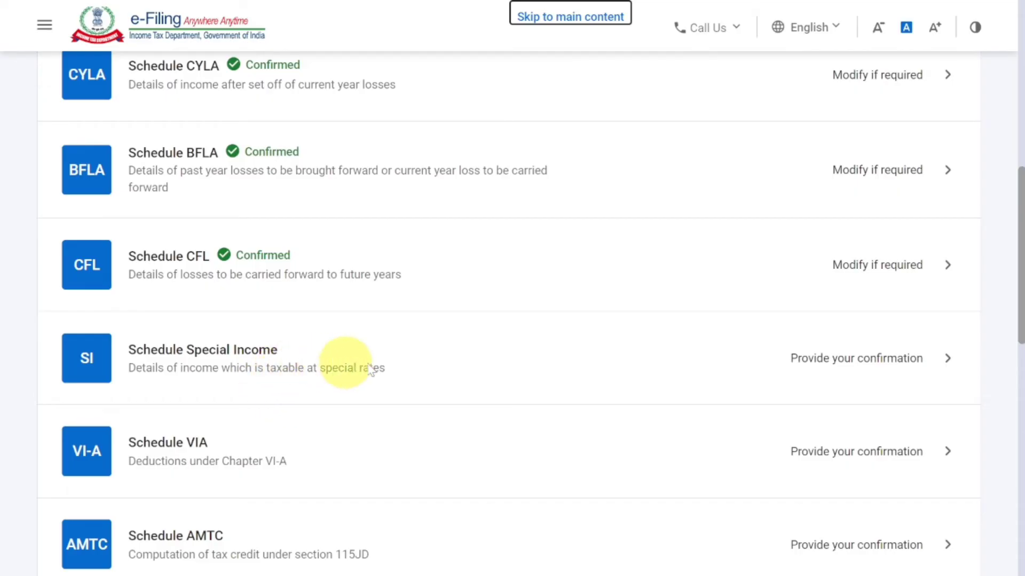
click(866, 359)
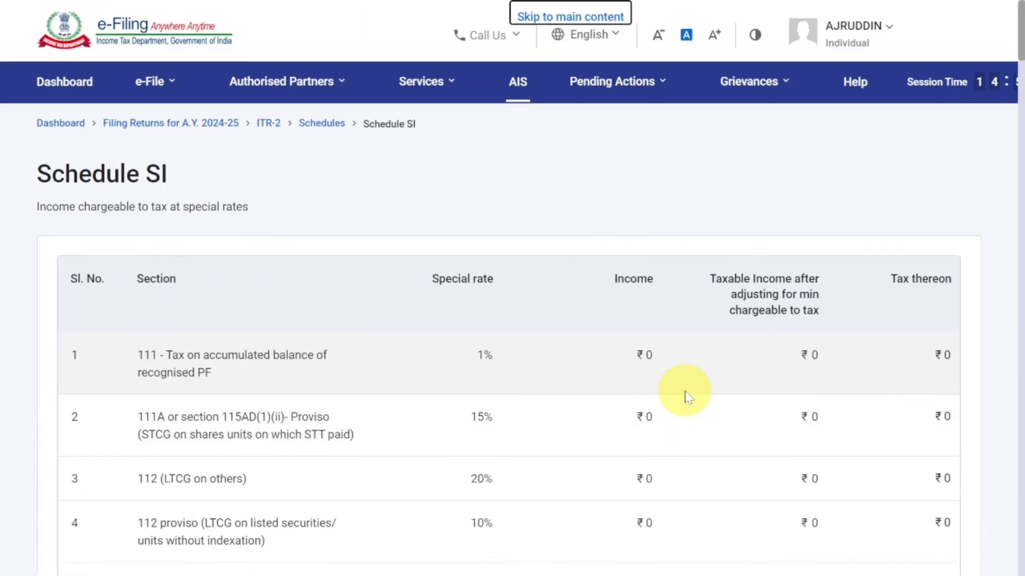
scroll(689, 397, down, 7)
scroll(688, 397, down, 2)
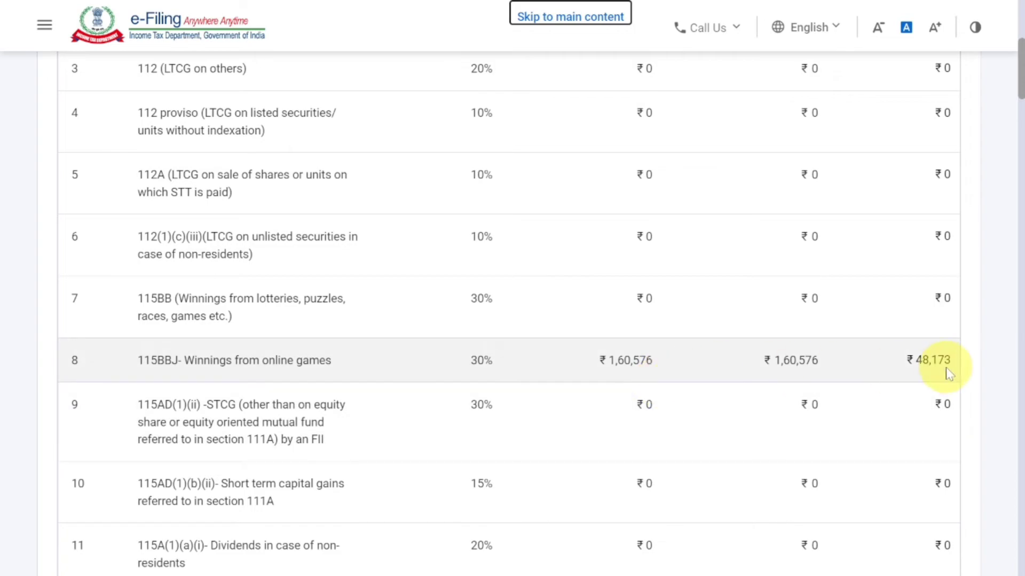
scroll(934, 411, down, 20)
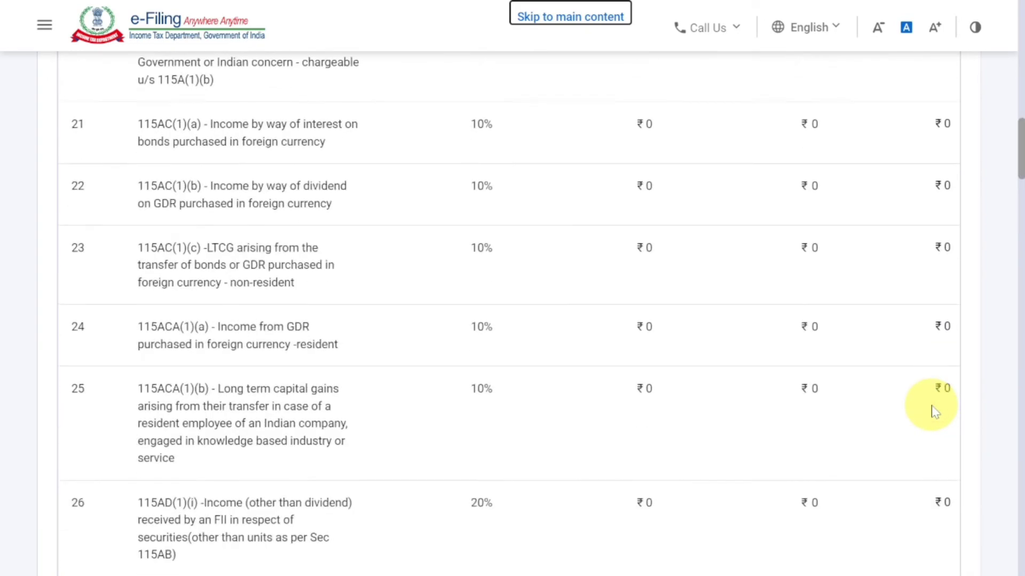
scroll(932, 414, down, 20)
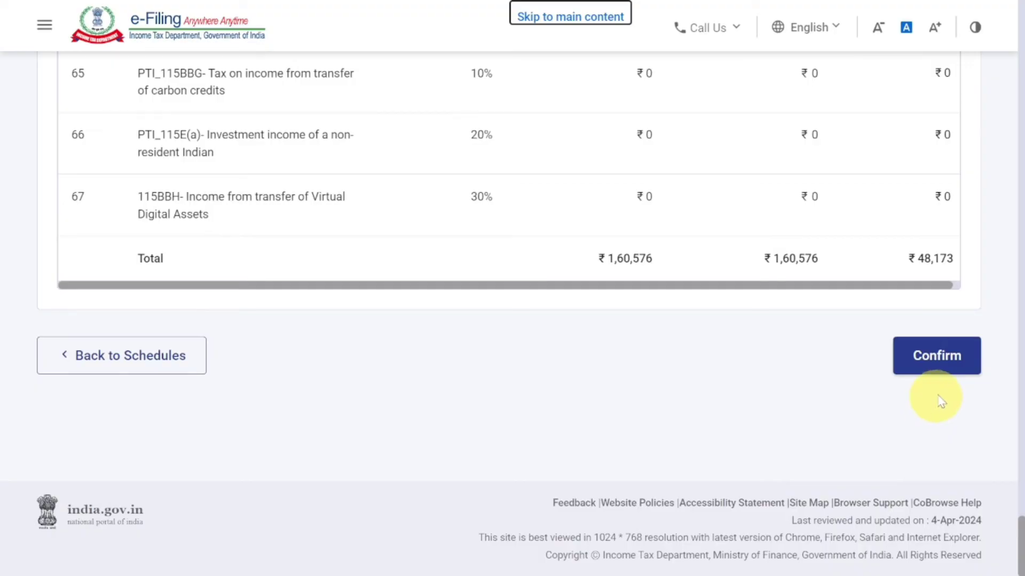
click(942, 368)
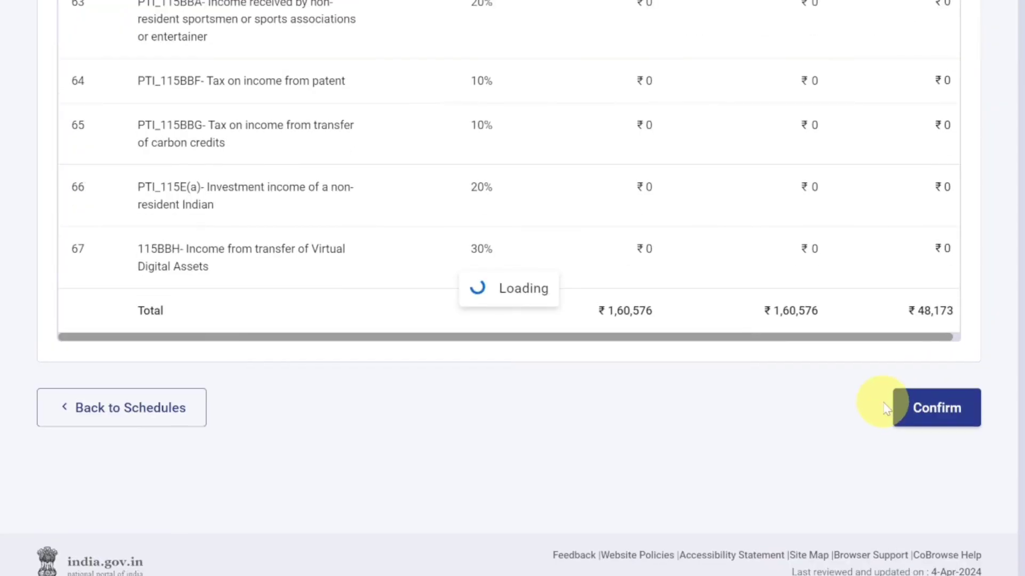
Step: Open Schedule AMTC and confirm it without adding any section 115JD tax credit details
scroll(884, 409, down, 5)
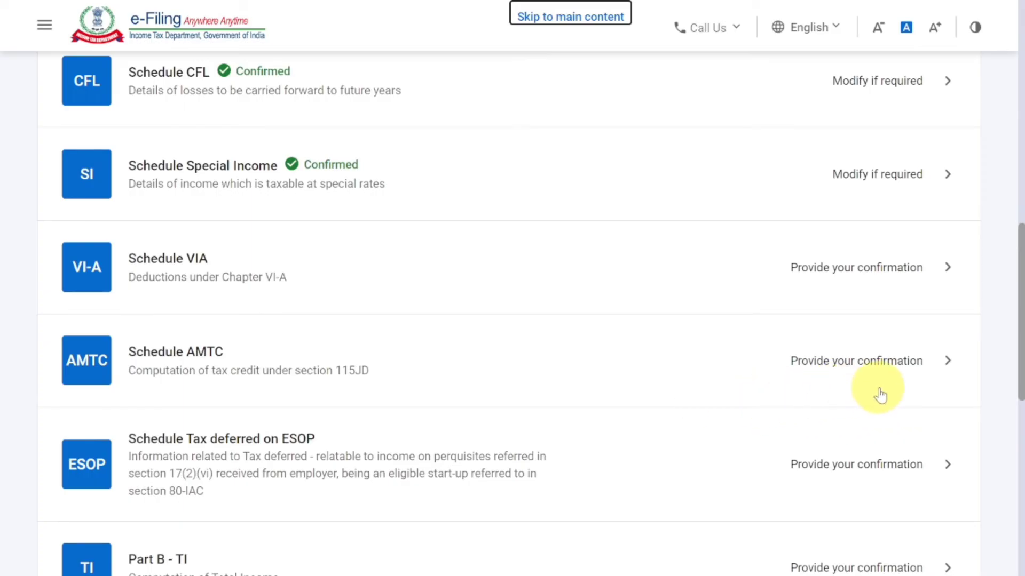
click(910, 377)
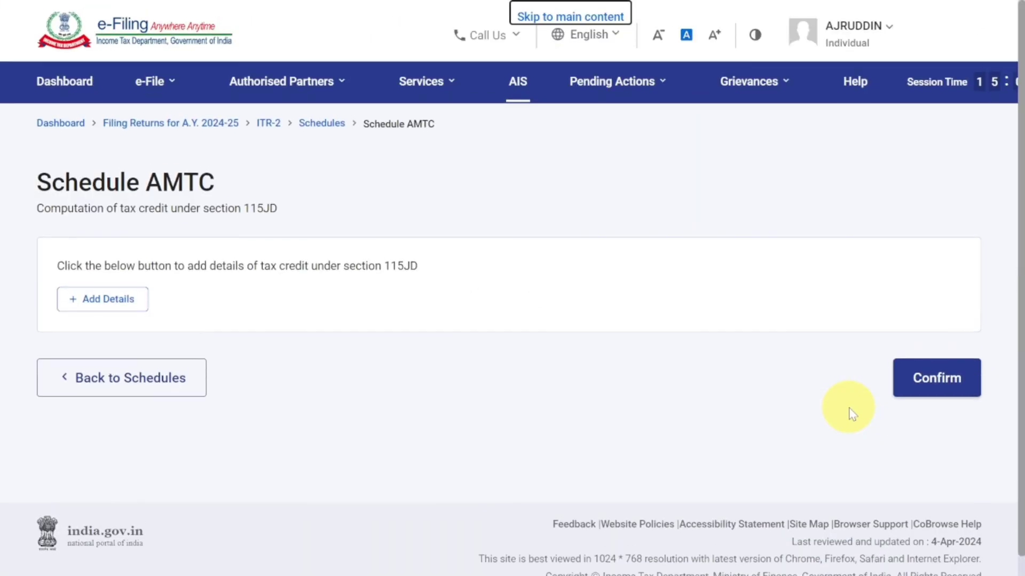
click(942, 392)
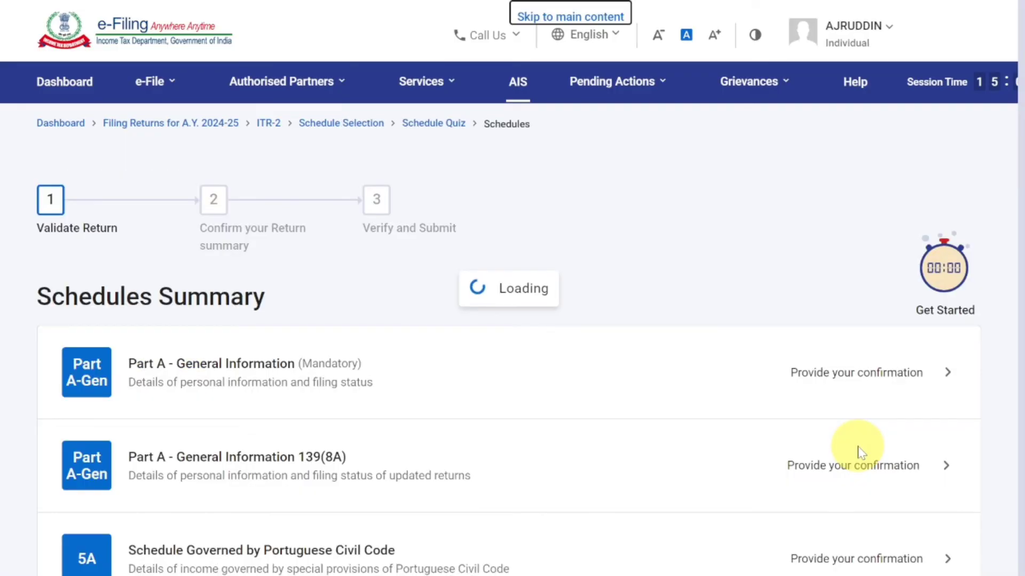
Step: Open Part B - TI, review the computation of total income and confirm it
scroll(860, 452, down, 10)
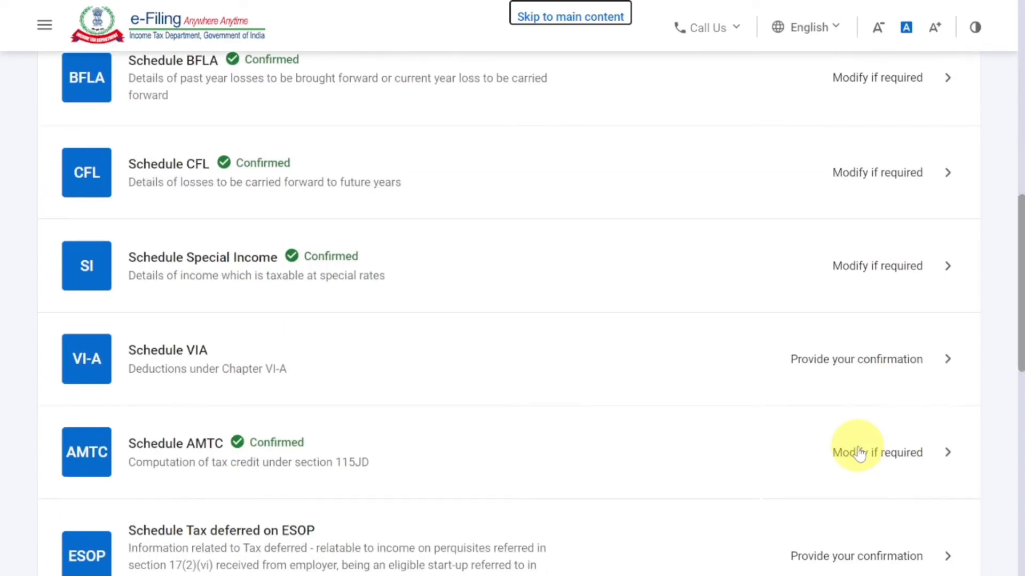
scroll(859, 453, down, 5)
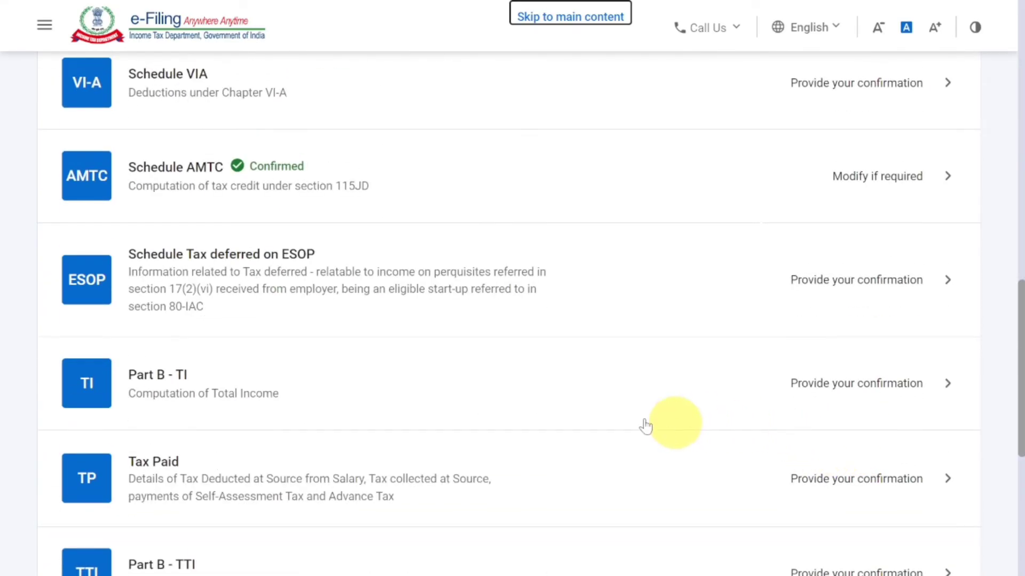
click(916, 394)
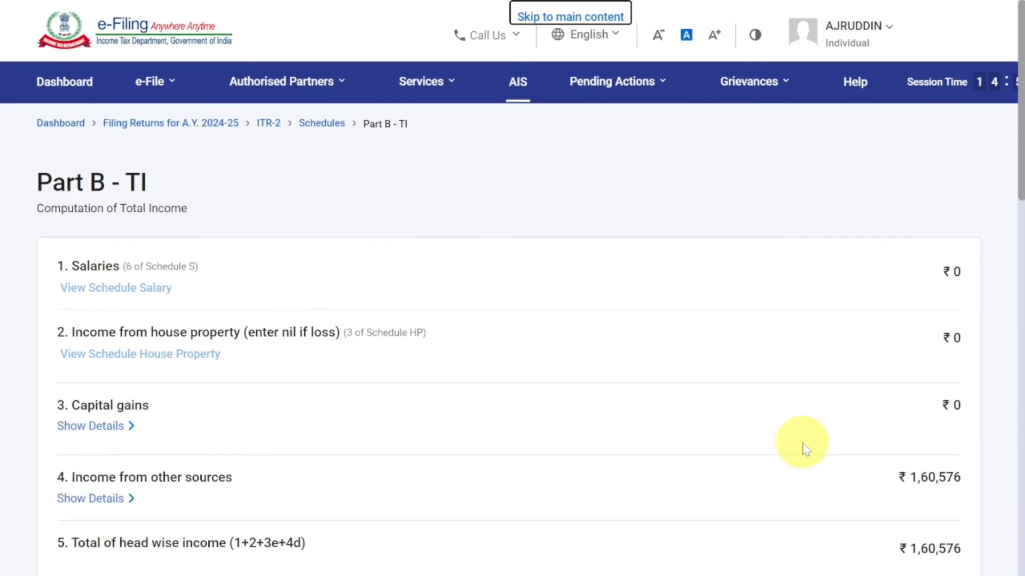
scroll(806, 450, down, 5)
scroll(806, 450, down, 12)
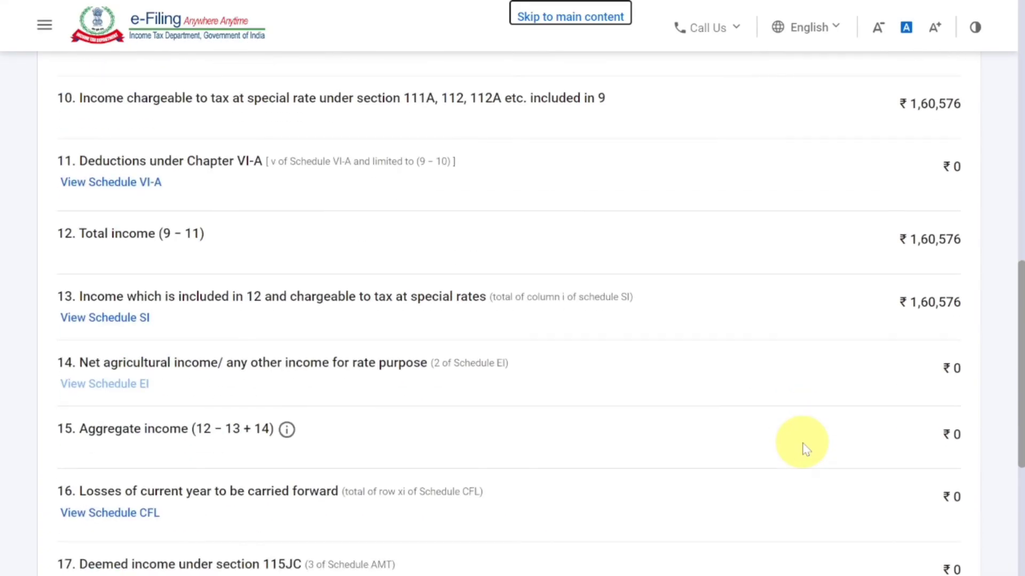
click(932, 400)
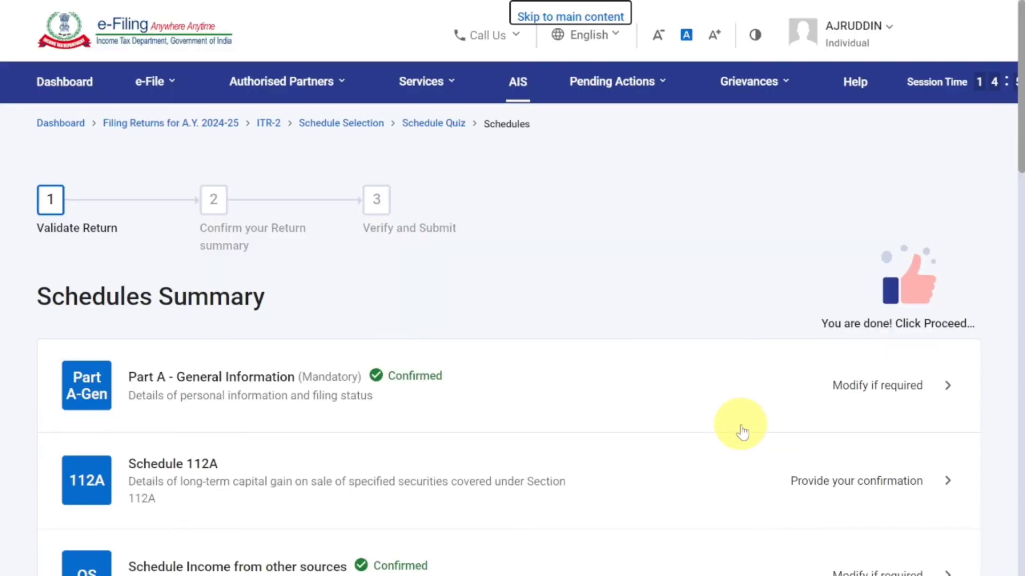
Step: Open the Tax Paid schedule from the schedules summary
scroll(744, 432, down, 14)
scroll(743, 431, down, 5)
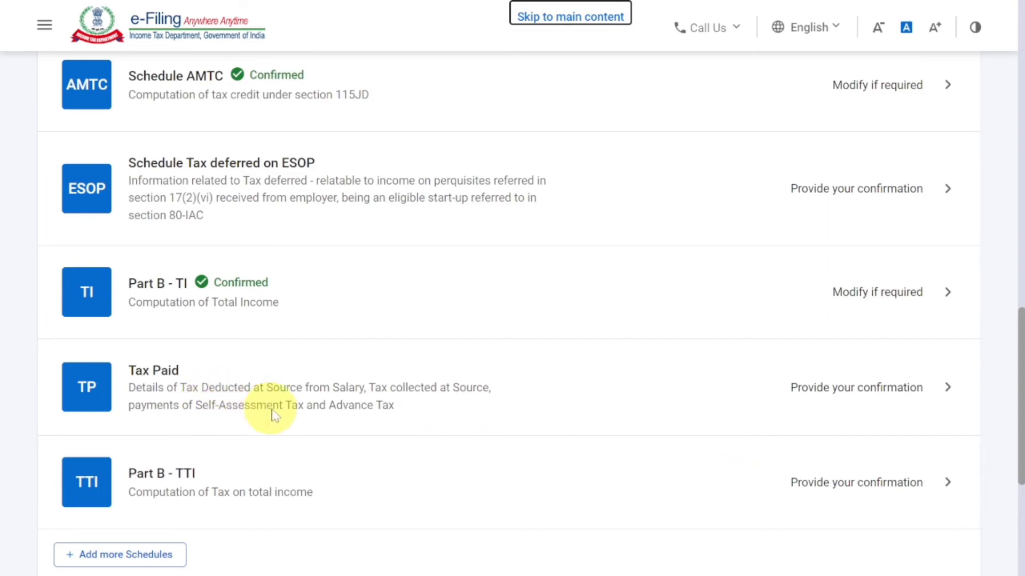
click(917, 400)
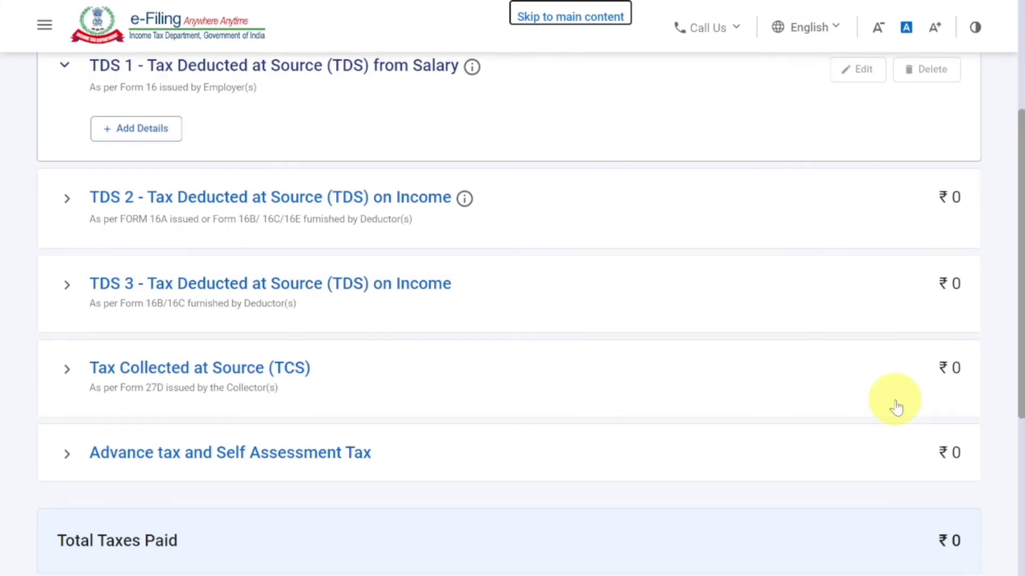
Step: Start a new TDS 2 entry using the Existing Method, with the TDS credit relating to Self
scroll(896, 406, up, 2)
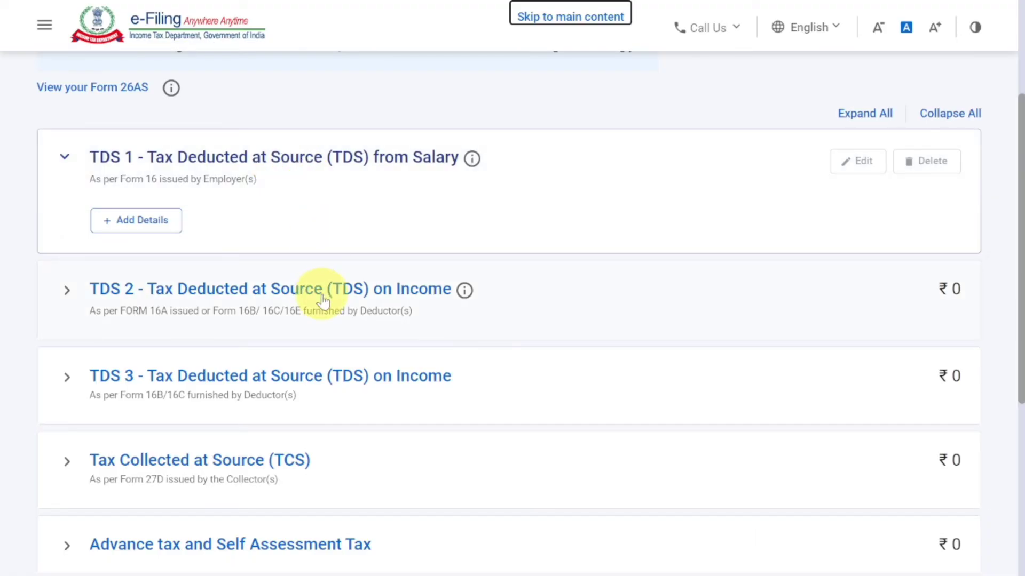
scroll(368, 299, down, 2)
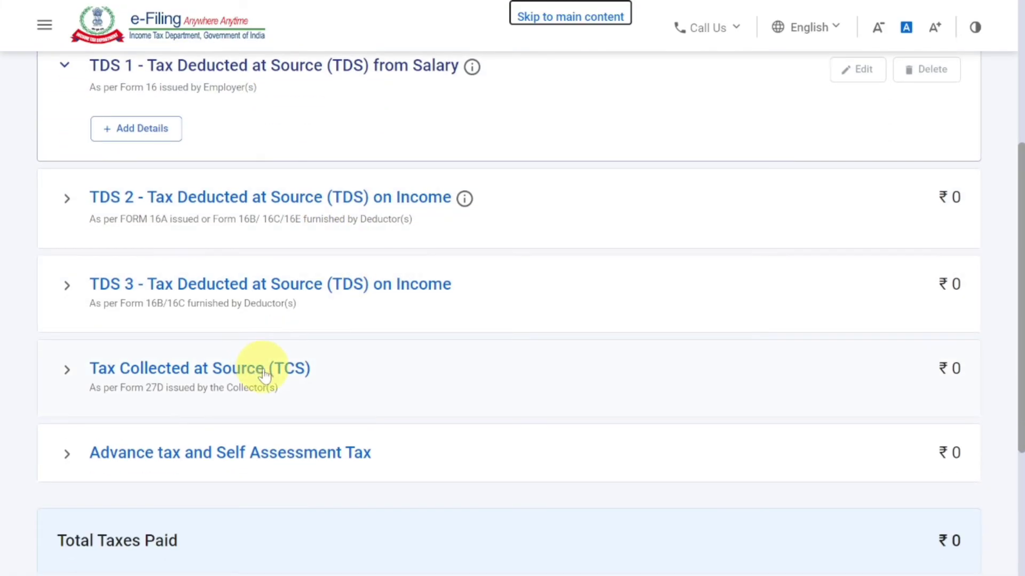
scroll(266, 375, up, 2)
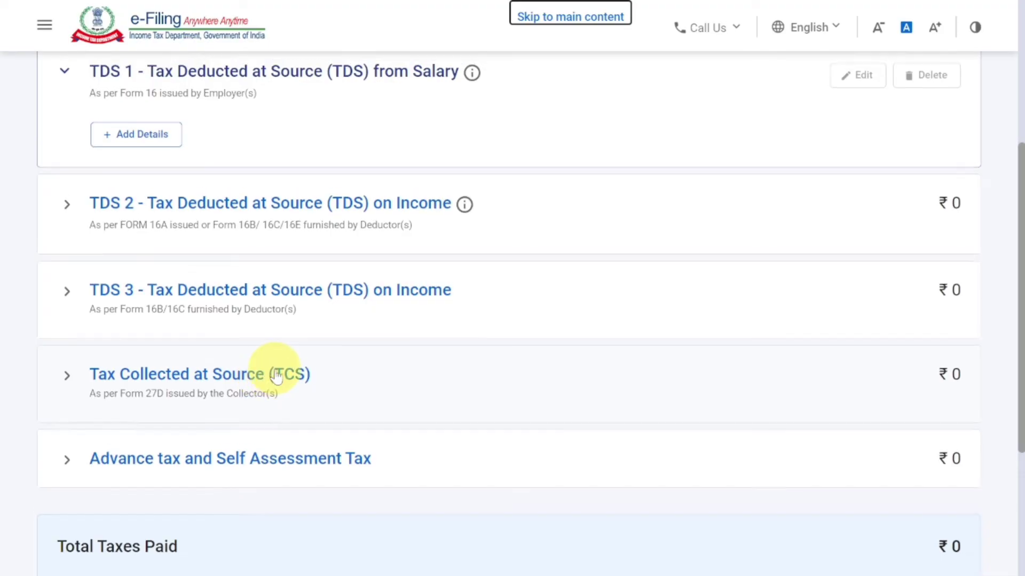
click(344, 298)
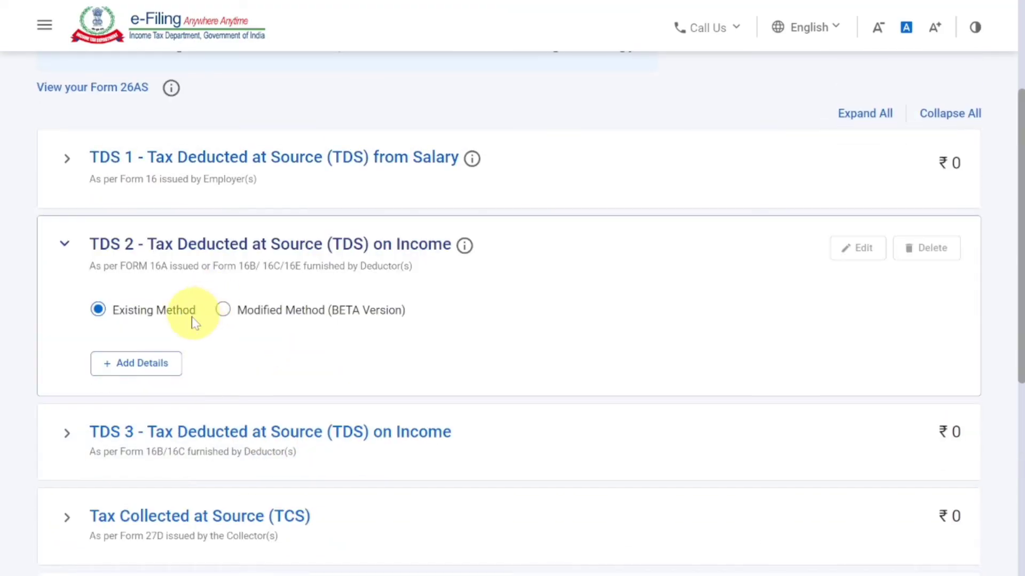
click(159, 369)
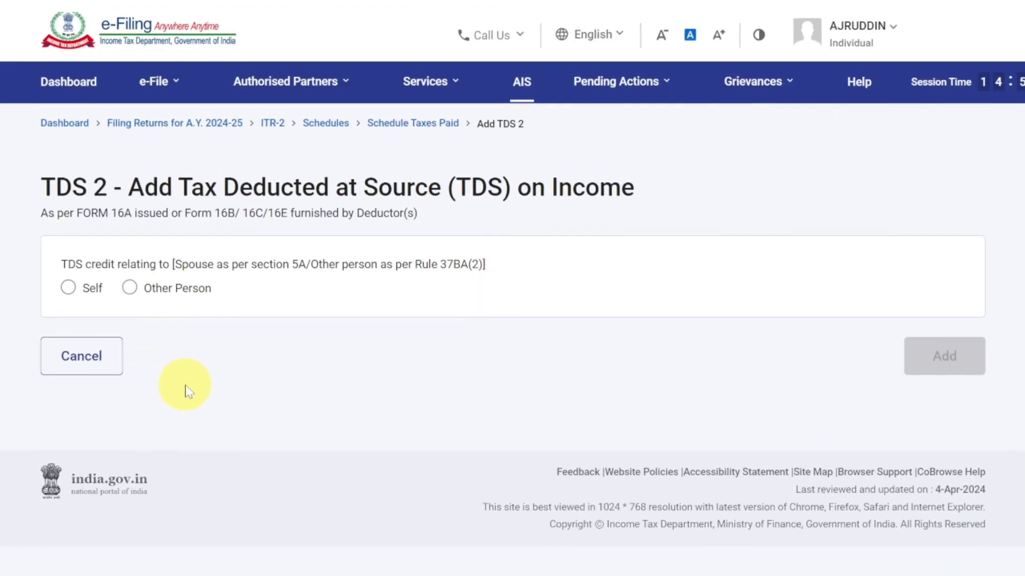
click(69, 288)
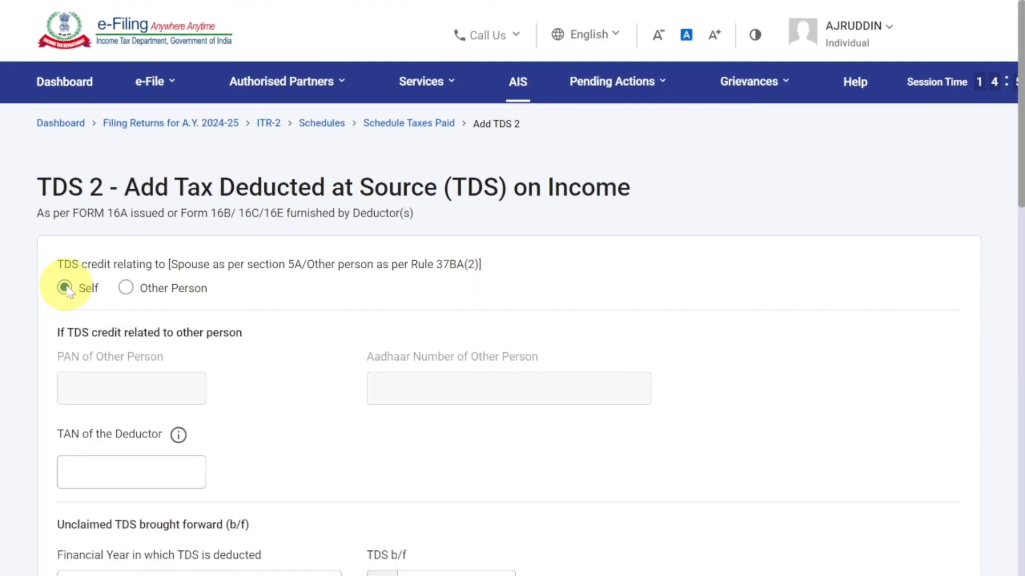
Step: Copy the deductor's TAN from the Annual Tax Statement PDF into the TDS 2 entry's TAN of the Deductor
scroll(134, 381, down, 3)
click(120, 344)
key(alt+Tab)
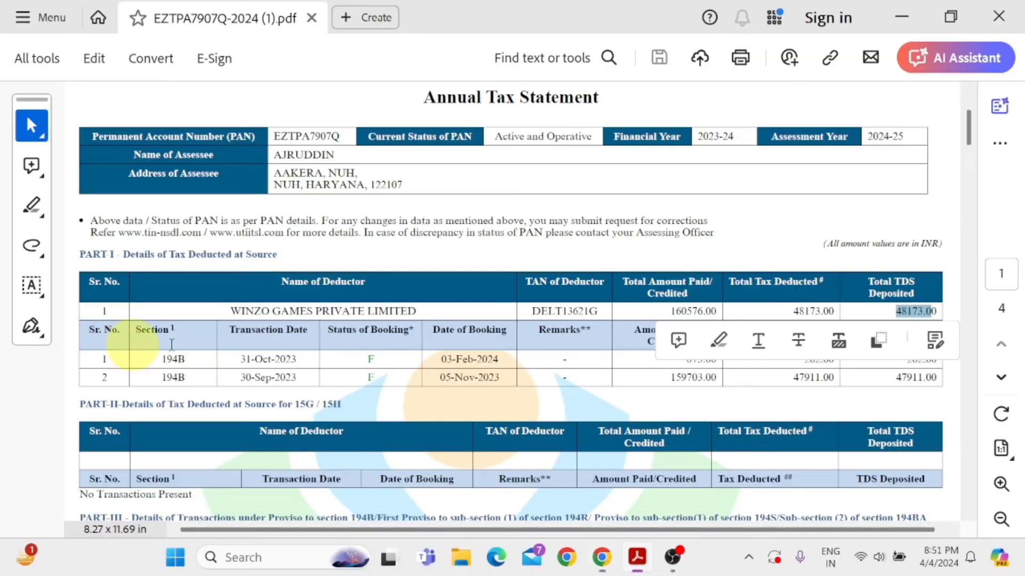
drag(599, 311, 528, 315)
key(ctrl+c)
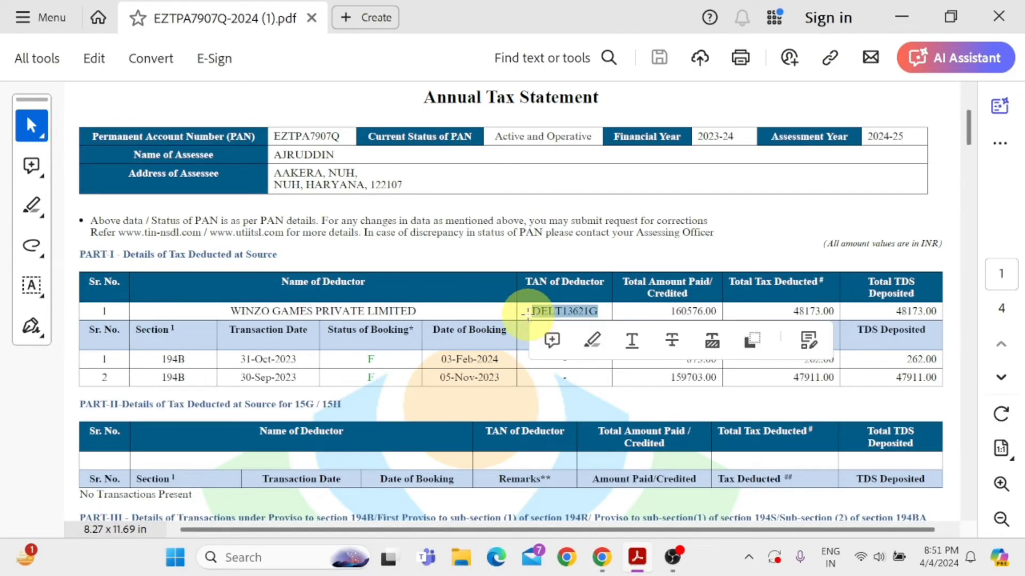
key(alt+Tab)
key(ctrl+v)
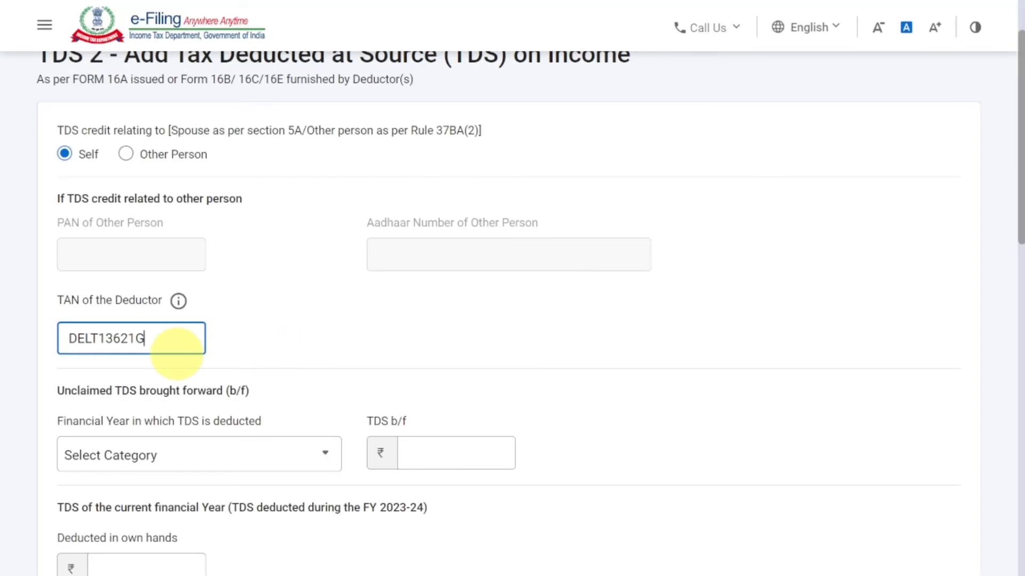
Step: Enter 48173 as the current financial year's TDS deducted in own hands
scroll(178, 354, down, 3)
click(172, 372)
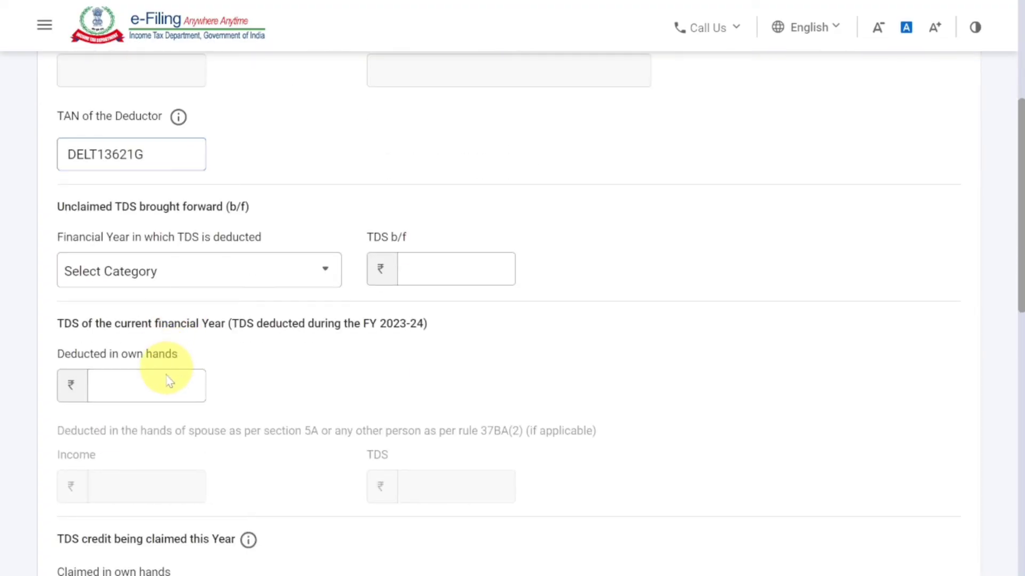
key(alt+Tab)
key(alt+Tab)
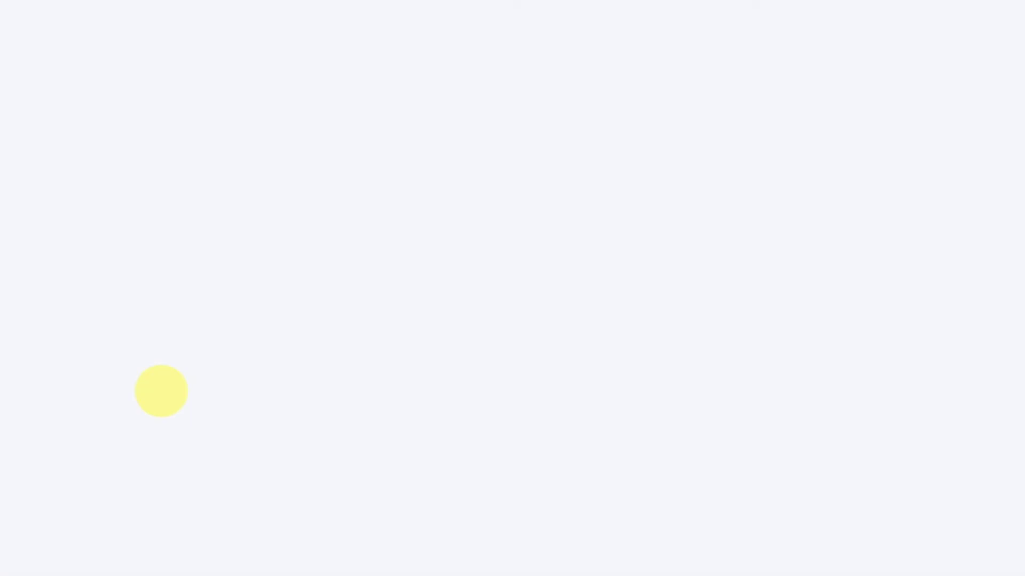
text(48173)
Step: Enter 48173 as the TDS credit claimed in own hands this year
scroll(160, 386, down, 3)
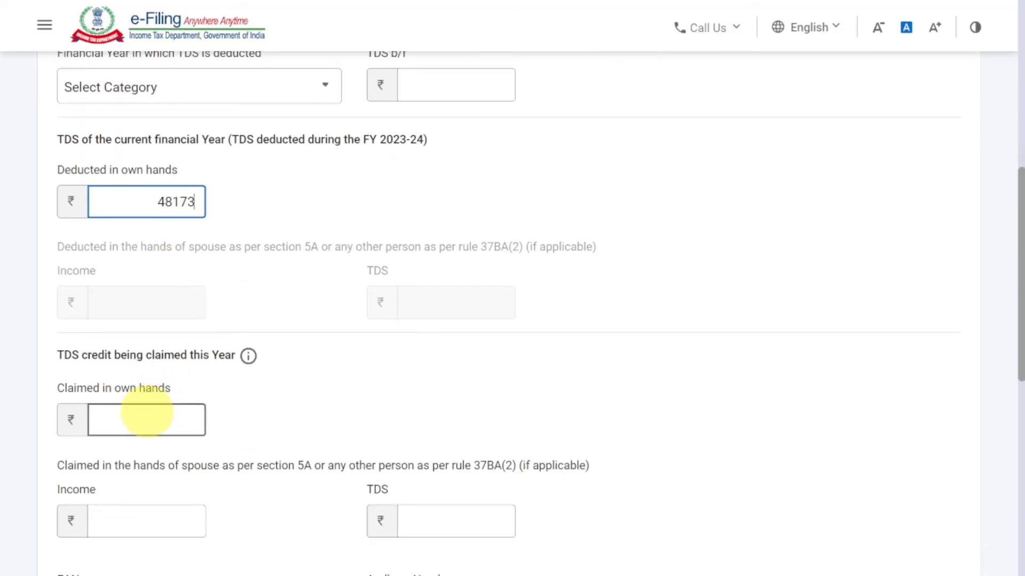
click(147, 413)
text(4827)
key(BackSpace)
key(BackSpace)
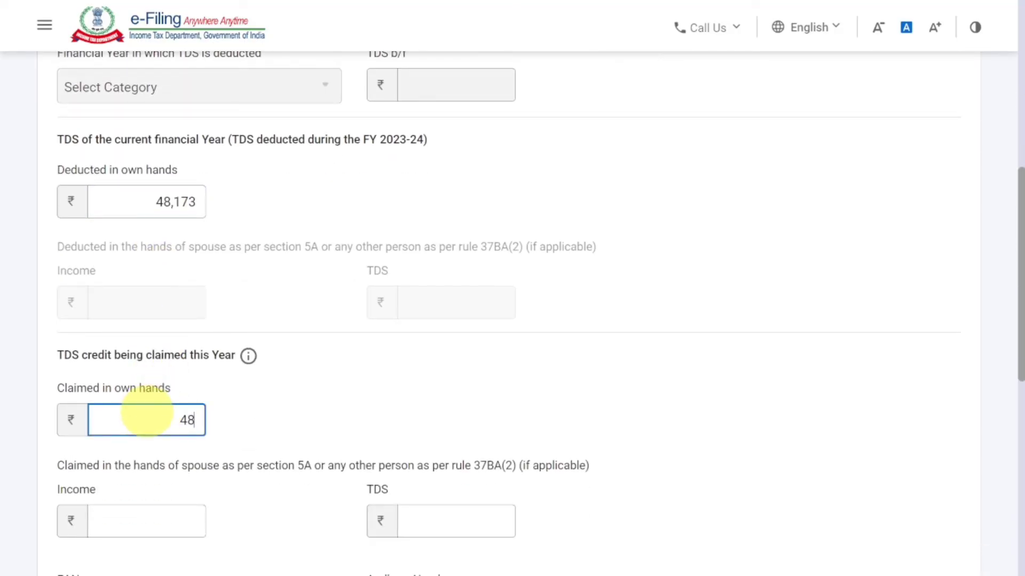
text(173)
click(331, 402)
Step: Enter the gross amount 160576 from the Annual Tax Statement and choose Income from Other Sources as the head of income
scroll(332, 402, down, 5)
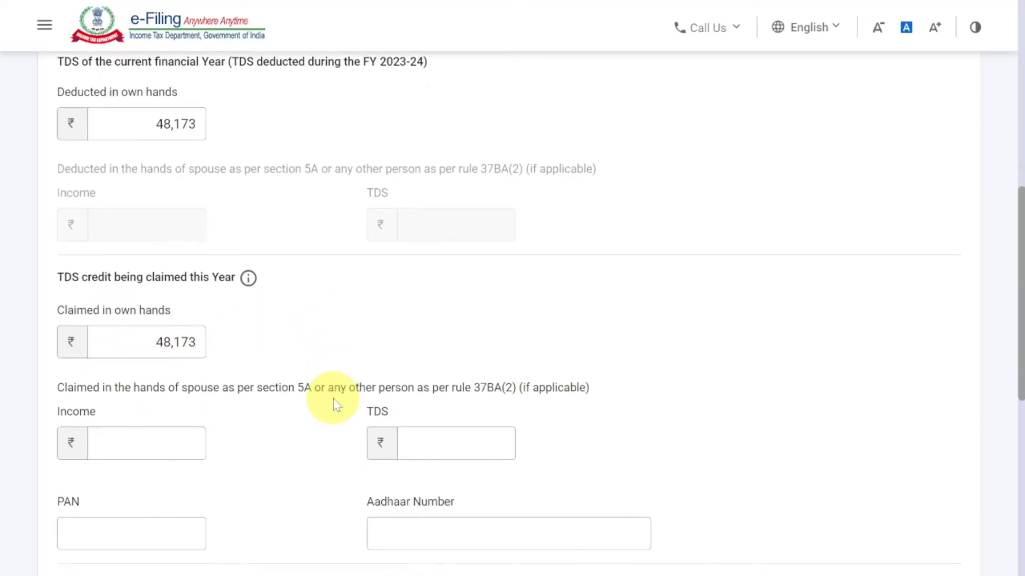
click(123, 439)
key(alt+Tab)
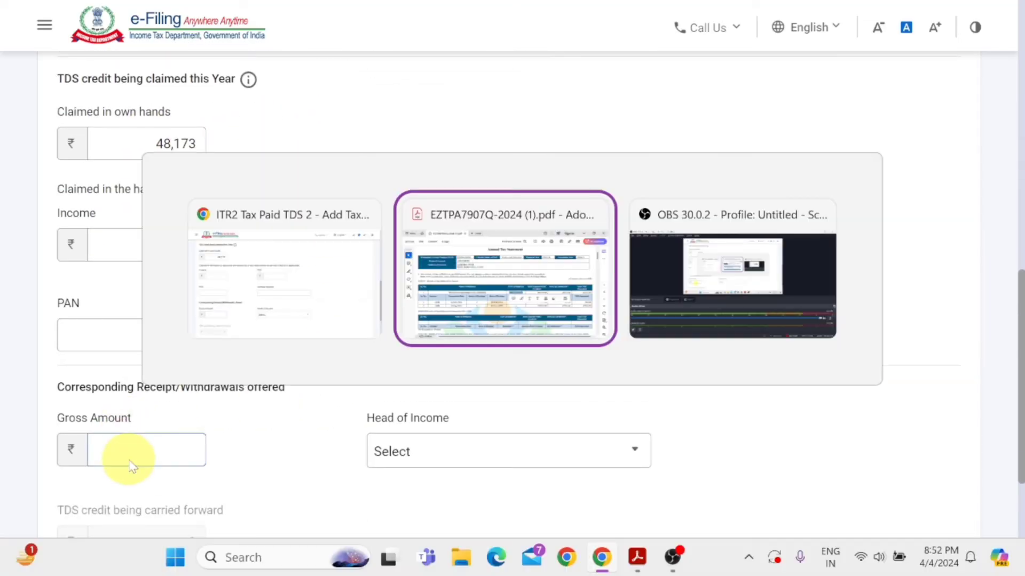
click(530, 285)
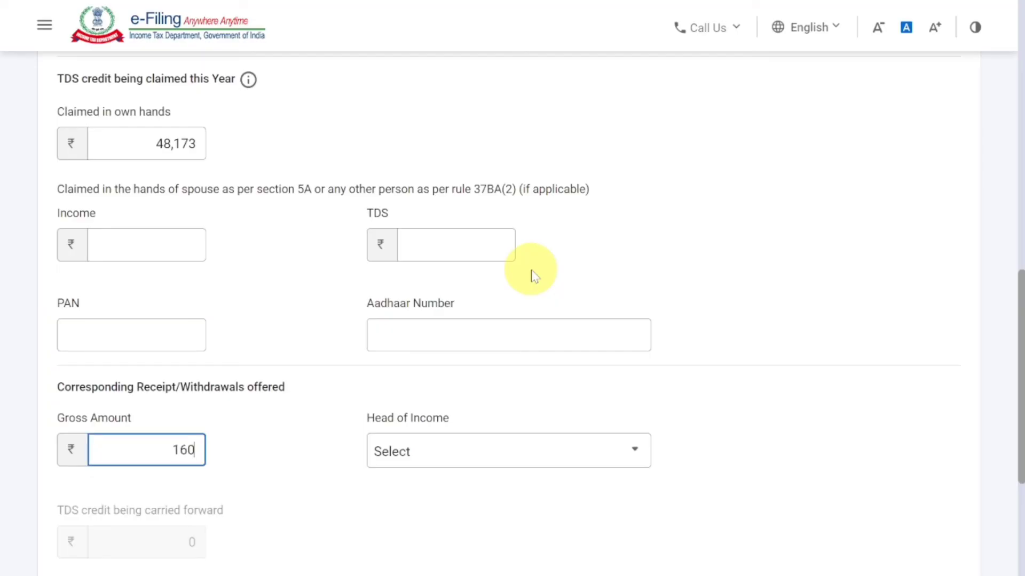
text(576)
click(470, 463)
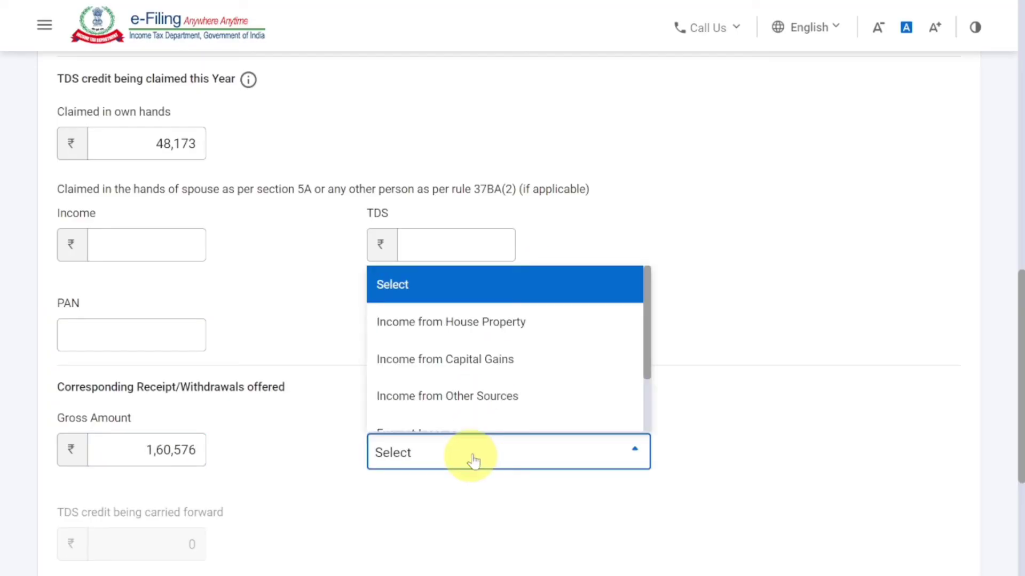
click(487, 398)
scroll(527, 450, down, 3)
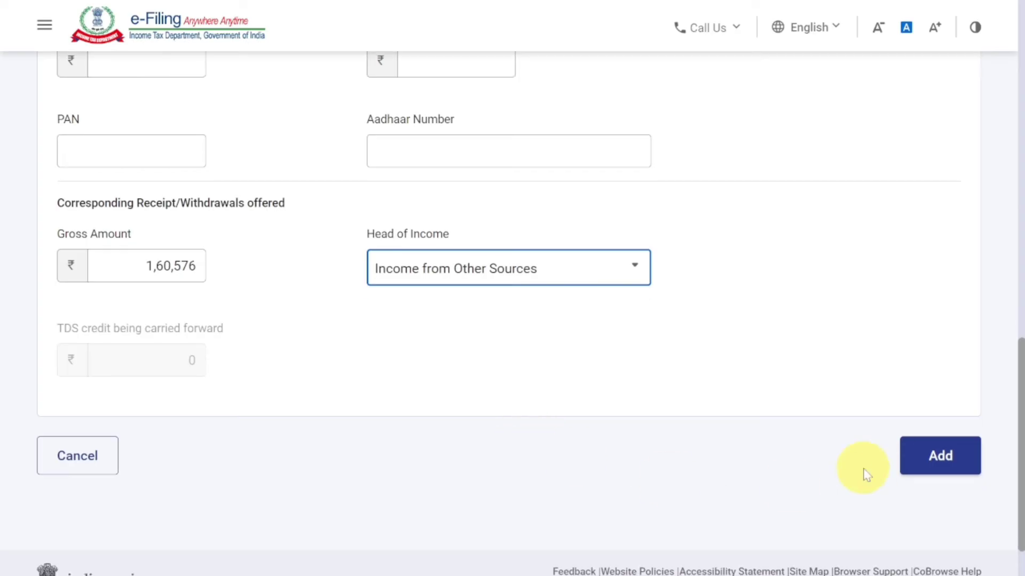
Step: Add the completed TDS 2 entry and confirm the Tax Paid schedule
click(931, 468)
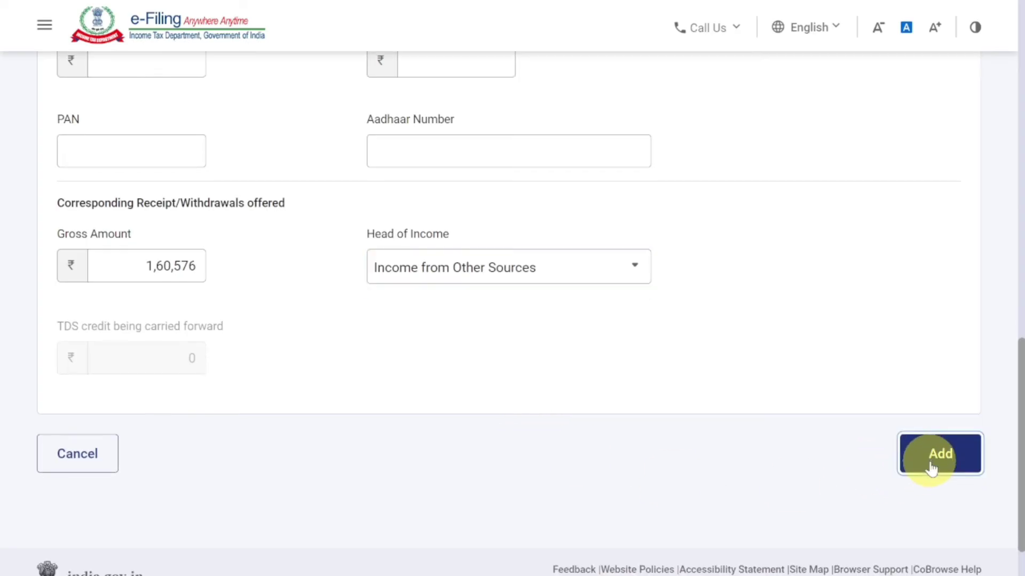
scroll(931, 468, down, 8)
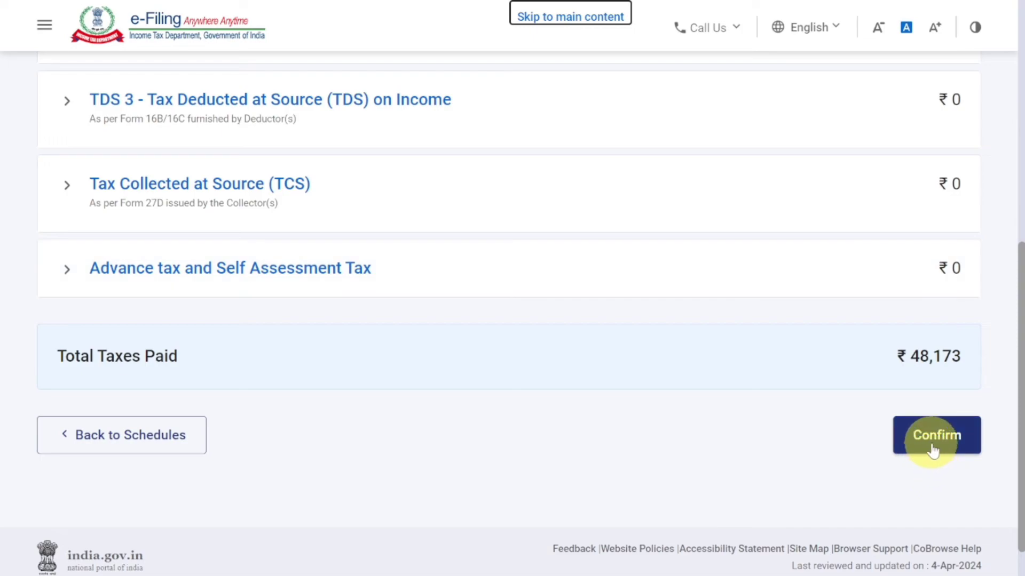
click(932, 449)
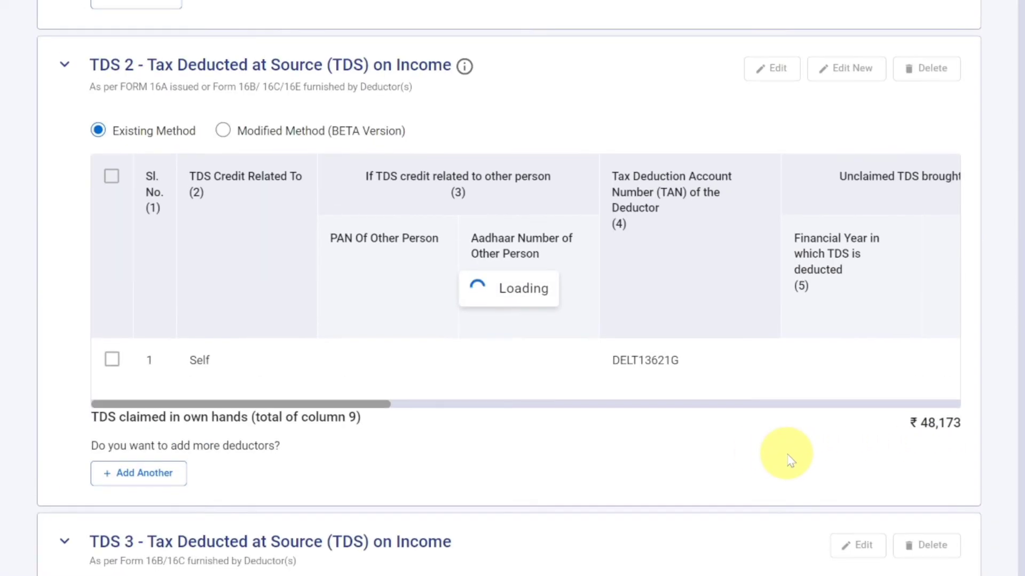
Step: Open Part B - TTI from the schedules summary and expand the details of tax payable on total income
scroll(790, 460, down, 20)
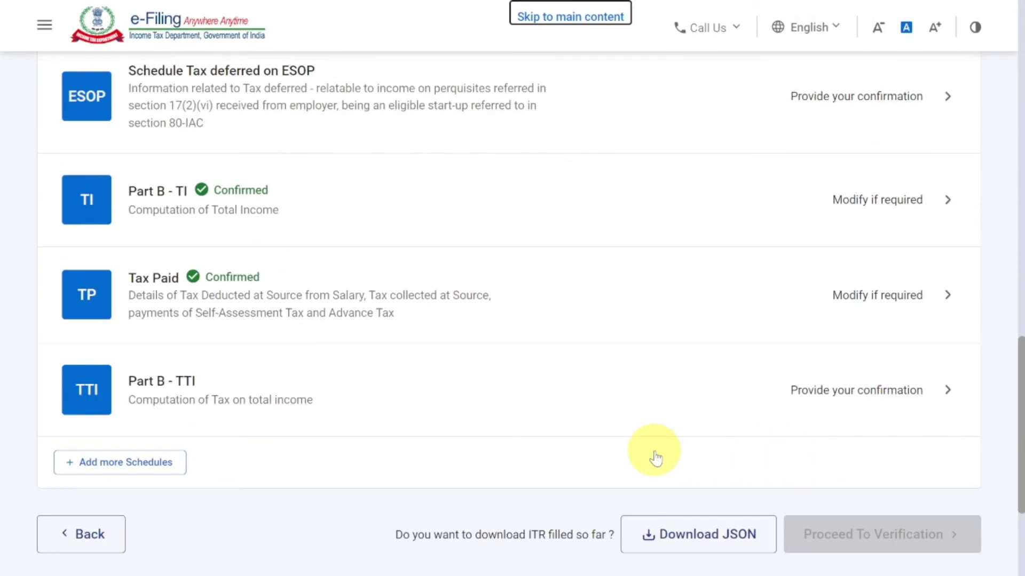
click(881, 401)
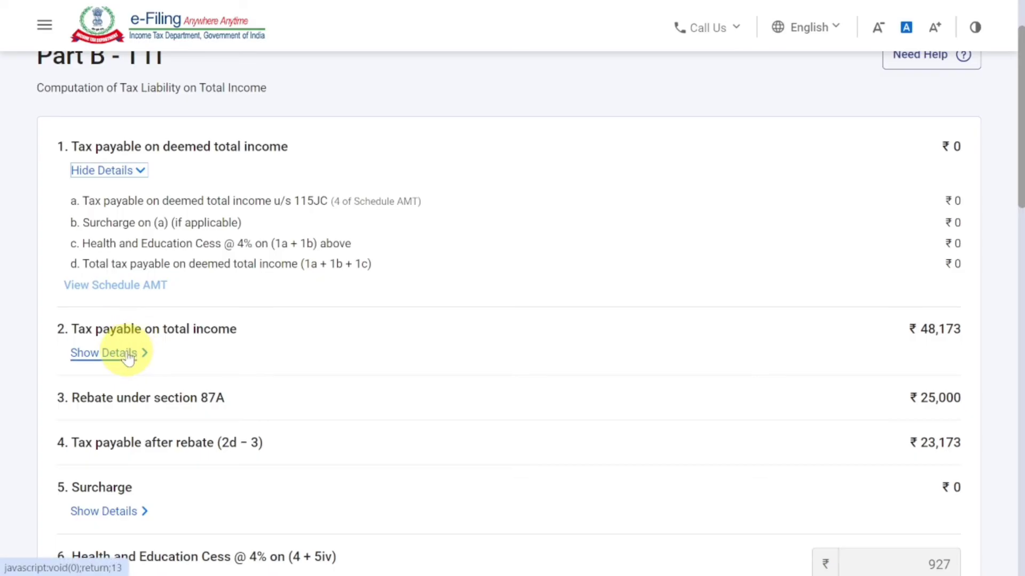
click(133, 353)
Step: Examine the Part B - TTI computation, covering the 87A rebate, cess, net tax liability, taxes paid, amount payable and refund
scroll(137, 365, down, 2)
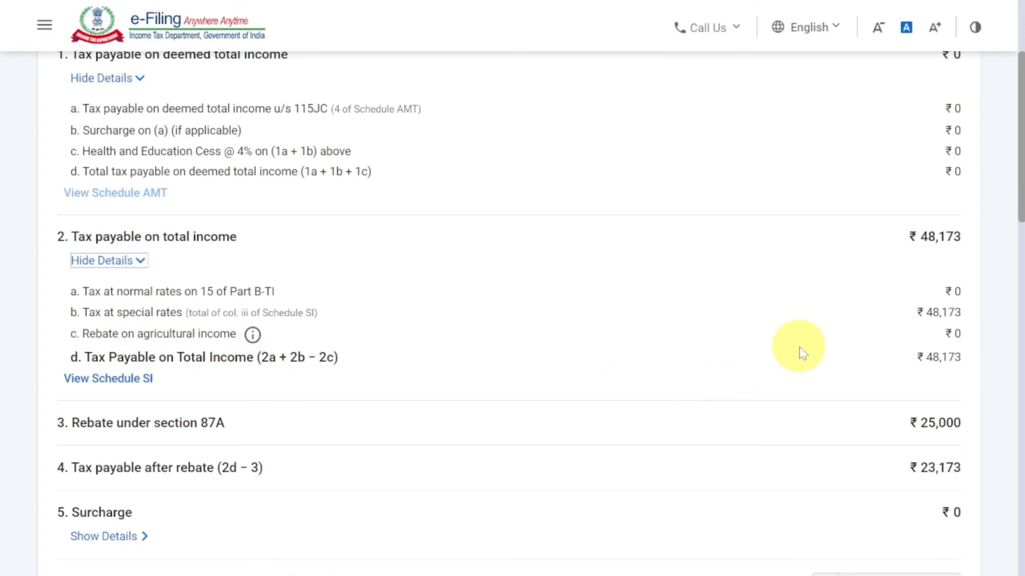
scroll(801, 348, down, 2)
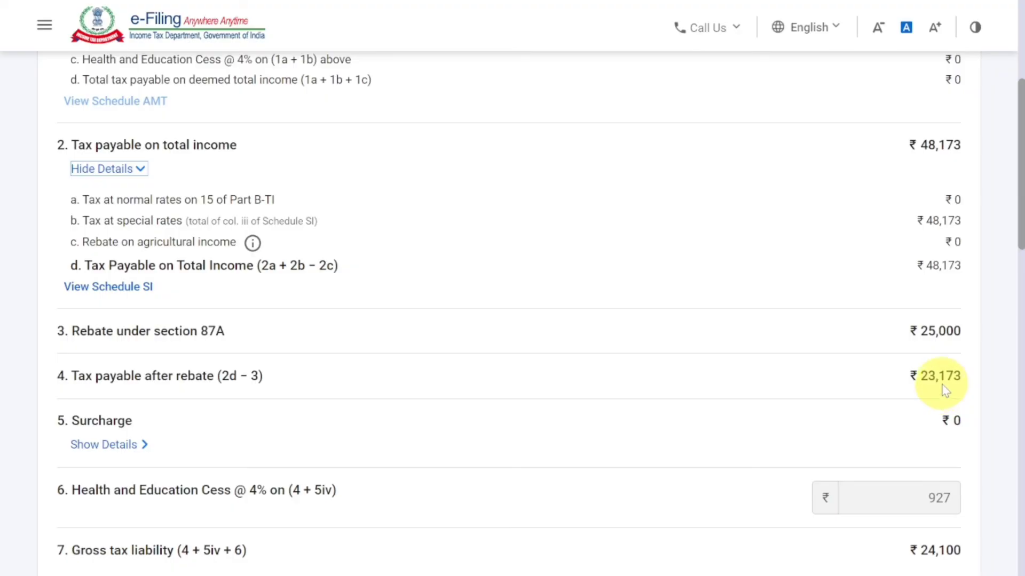
scroll(942, 392, down, 2)
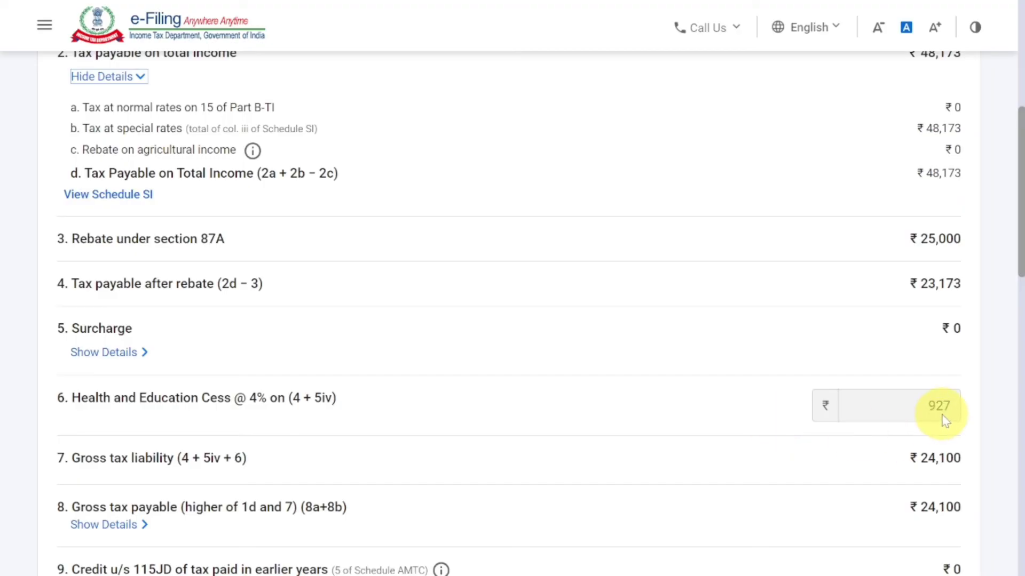
scroll(943, 419, down, 2)
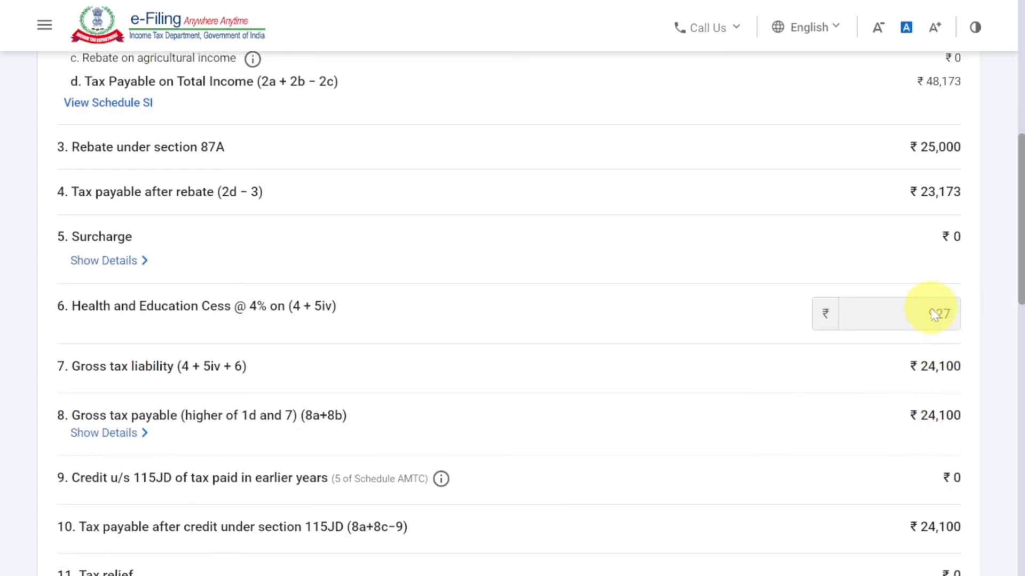
scroll(935, 315, down, 2)
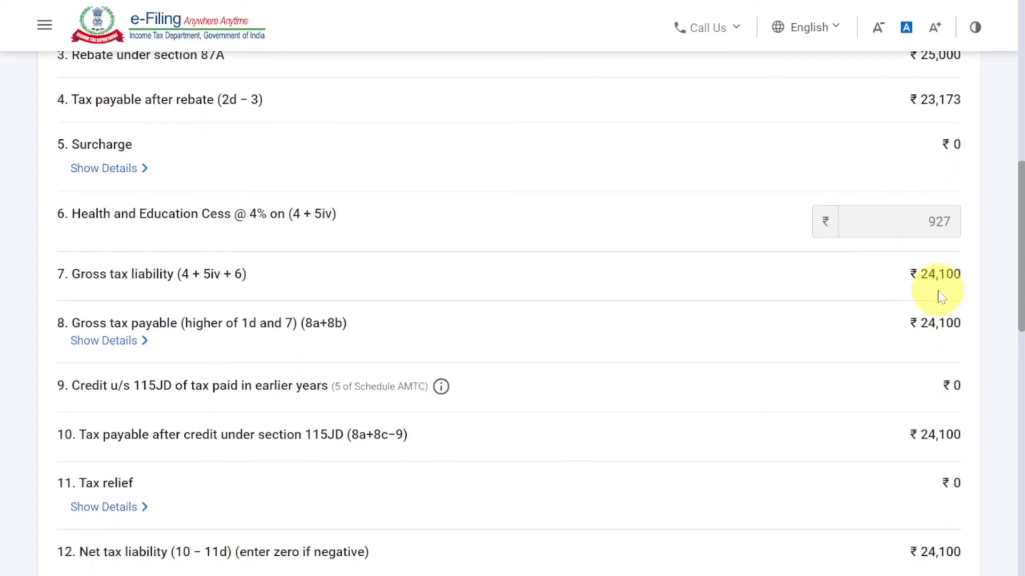
scroll(942, 334, down, 3)
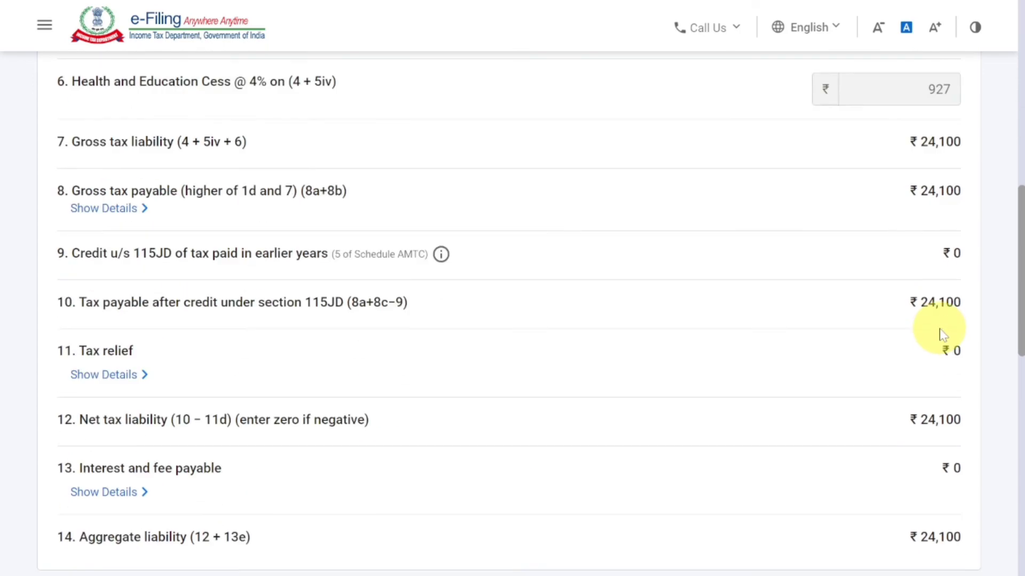
scroll(941, 334, down, 5)
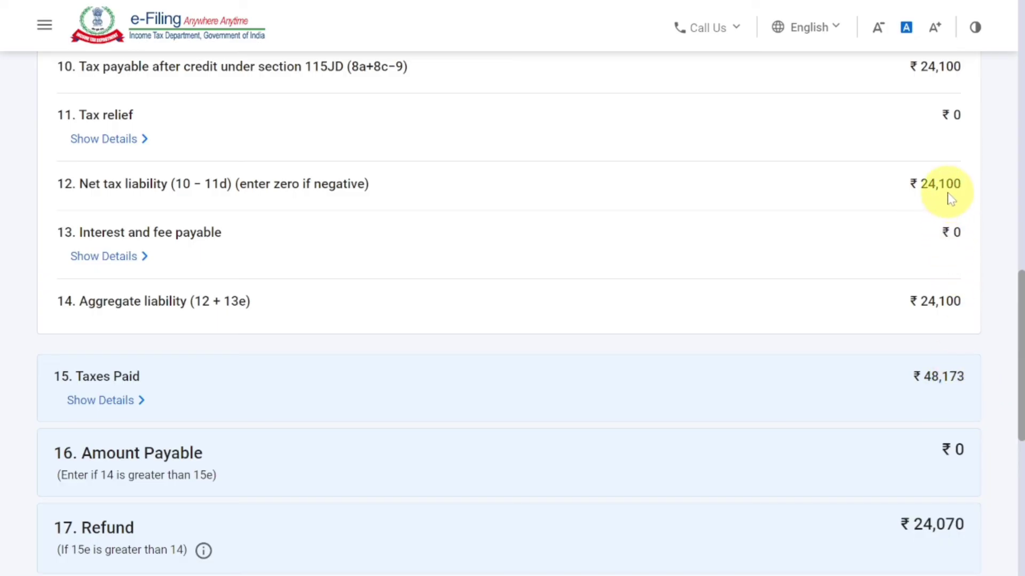
scroll(945, 501, down, 2)
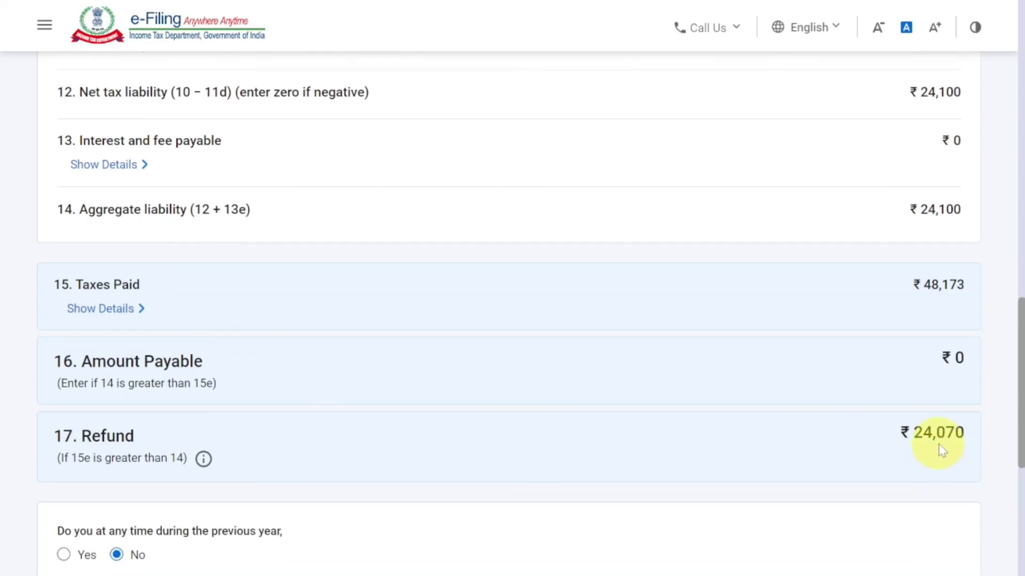
scroll(942, 451, down, 5)
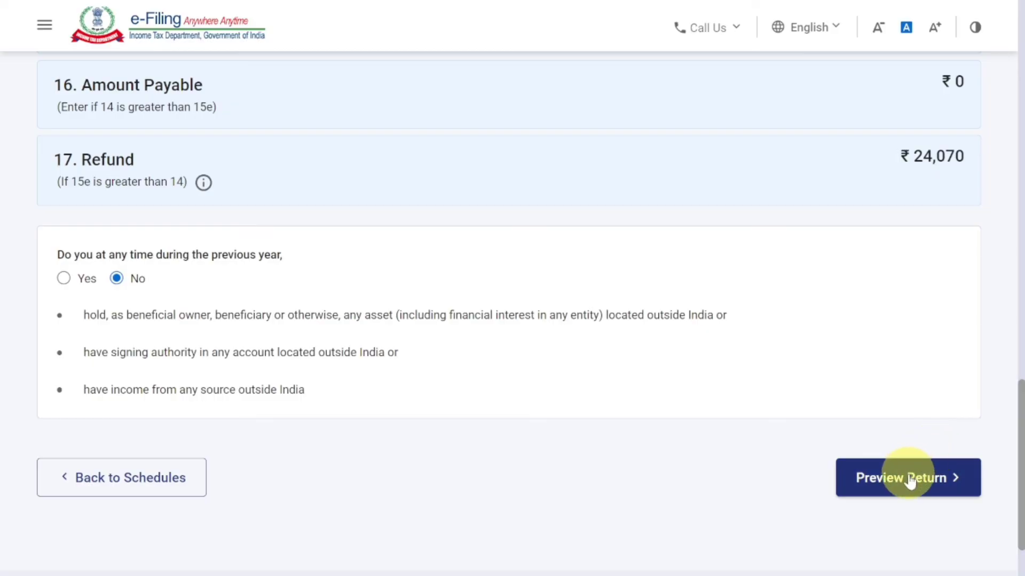
Step: Proceed through the declaration to the return preview without adding TRP details, and go through the preview to its end
click(910, 478)
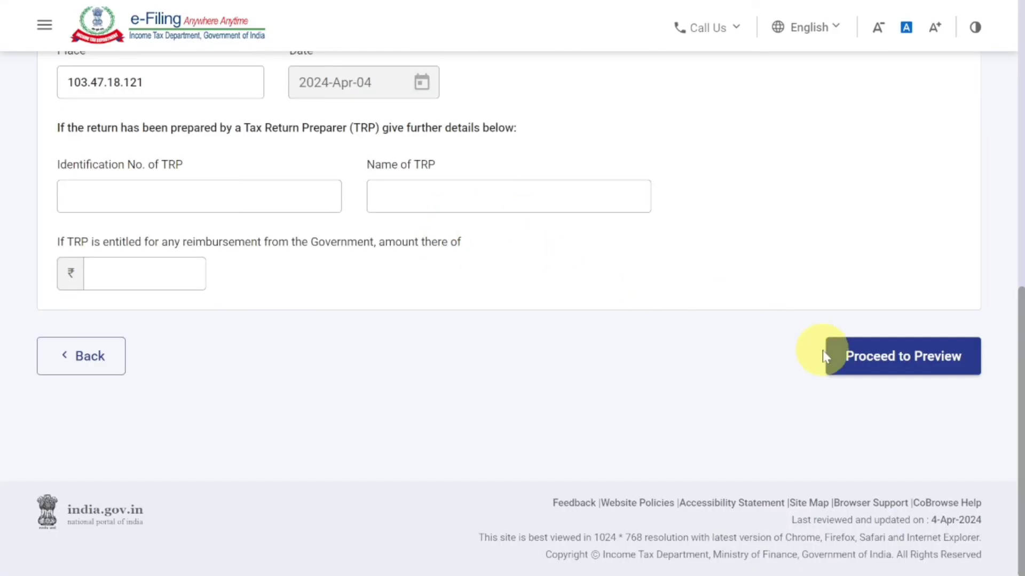
click(871, 363)
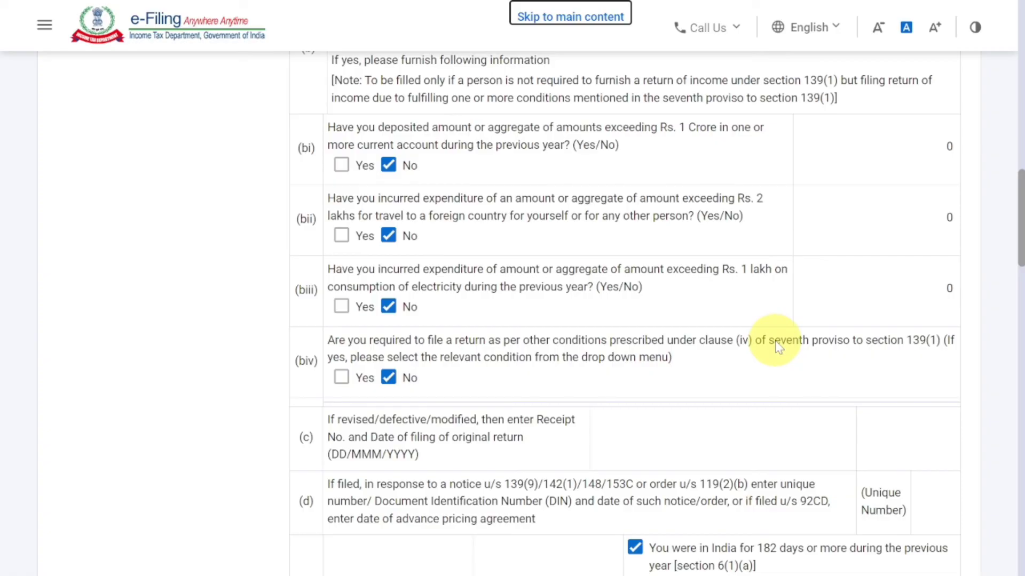
scroll(777, 347, down, 15)
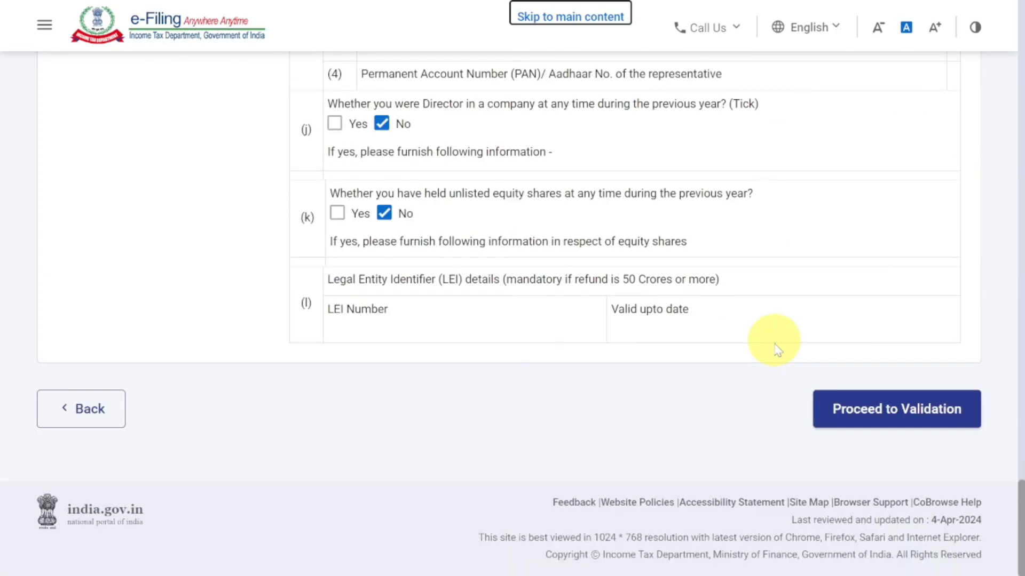
Step: Validate the ITR-2 return and proceed to its verification with the e-Verify Now option
click(869, 416)
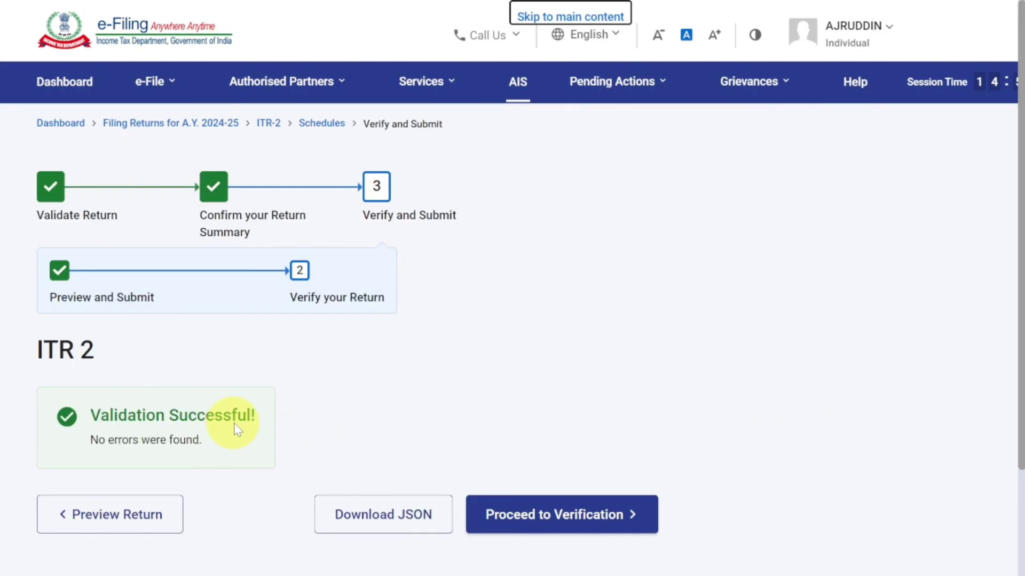
click(549, 518)
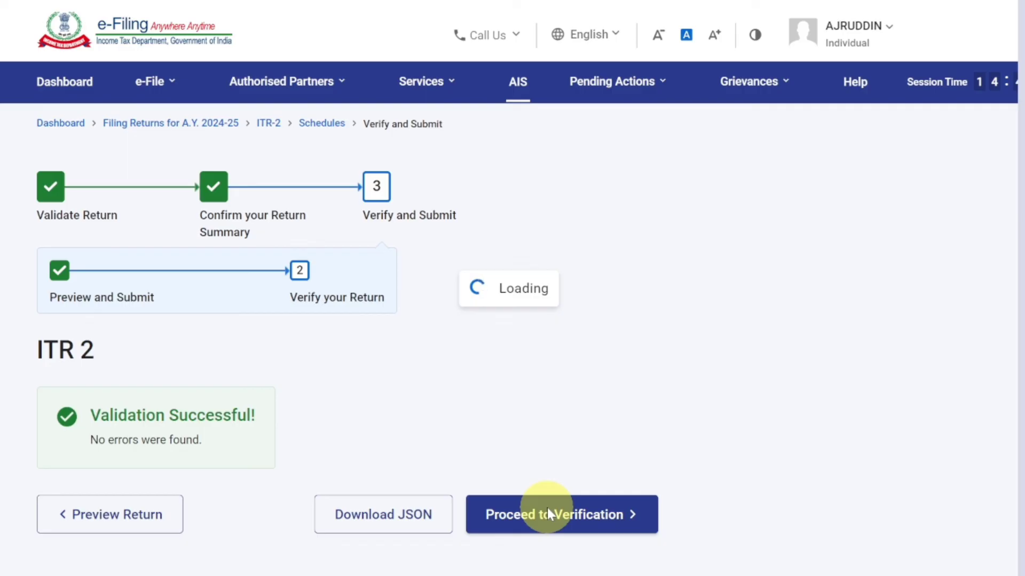
scroll(549, 508, down, 4)
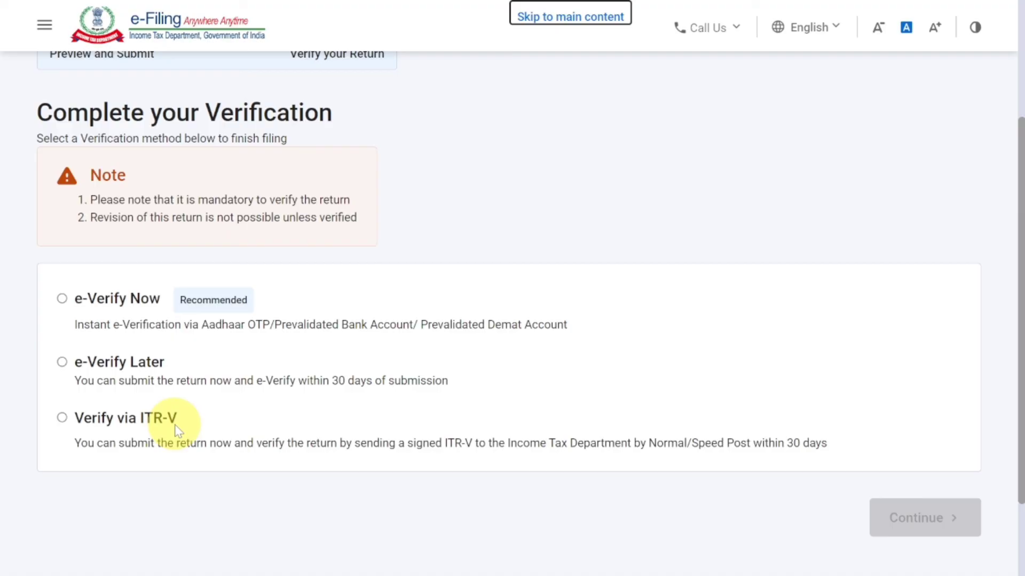
click(62, 300)
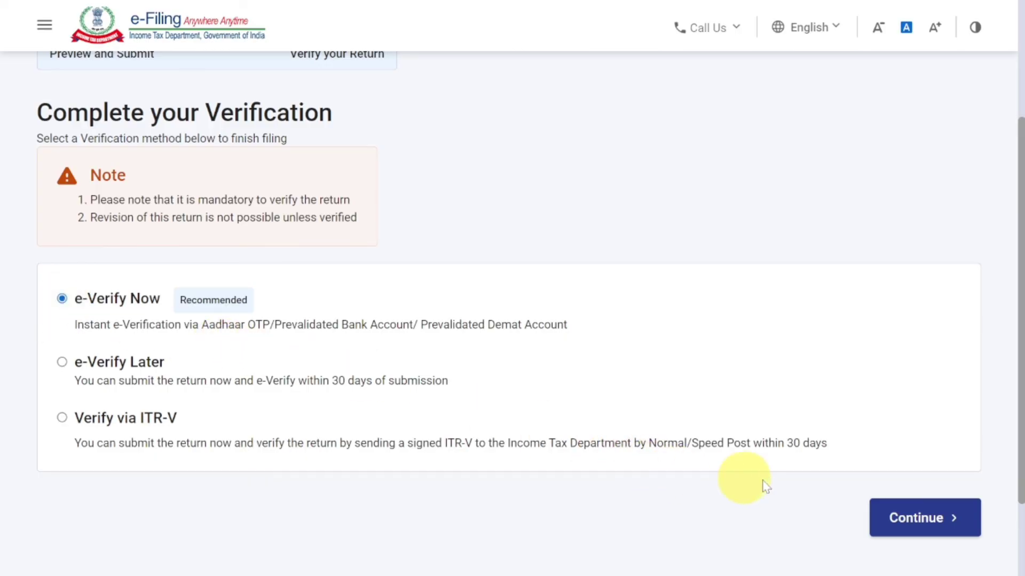
click(879, 517)
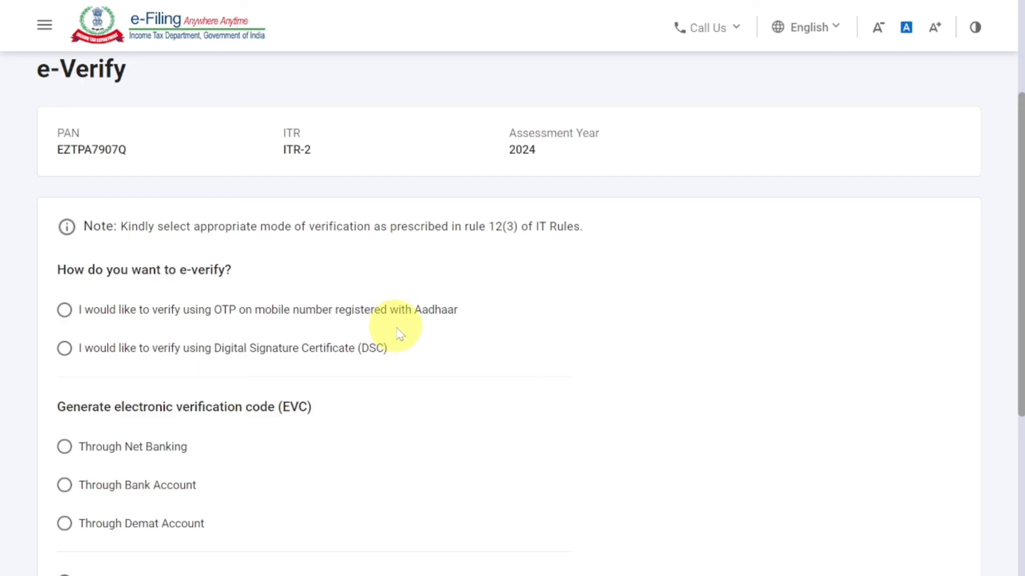
Step: Review the e-verification modes and choose verification by OTP on the mobile number registered with Aadhaar
scroll(171, 460, down, 2)
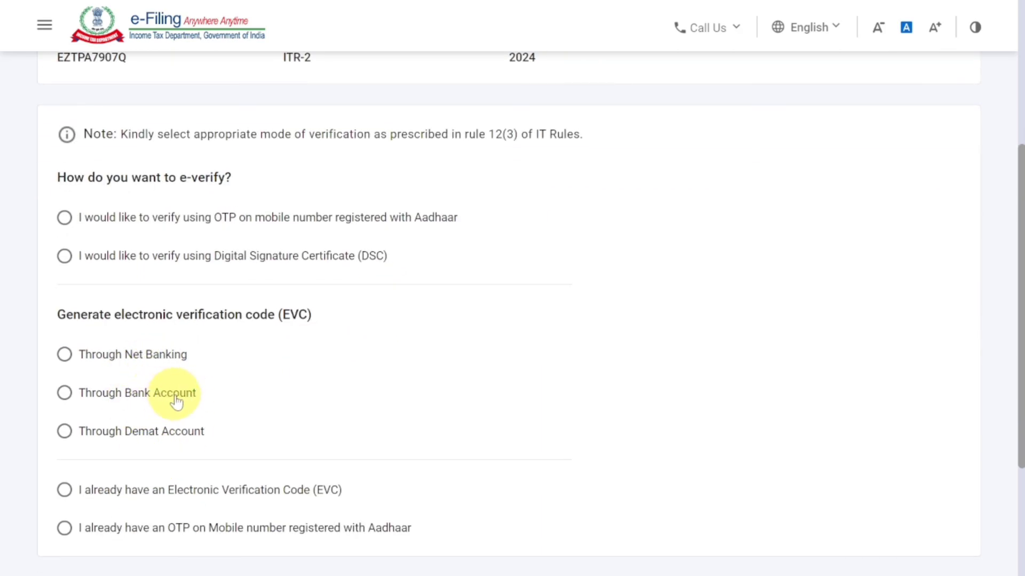
scroll(183, 446, up, 2)
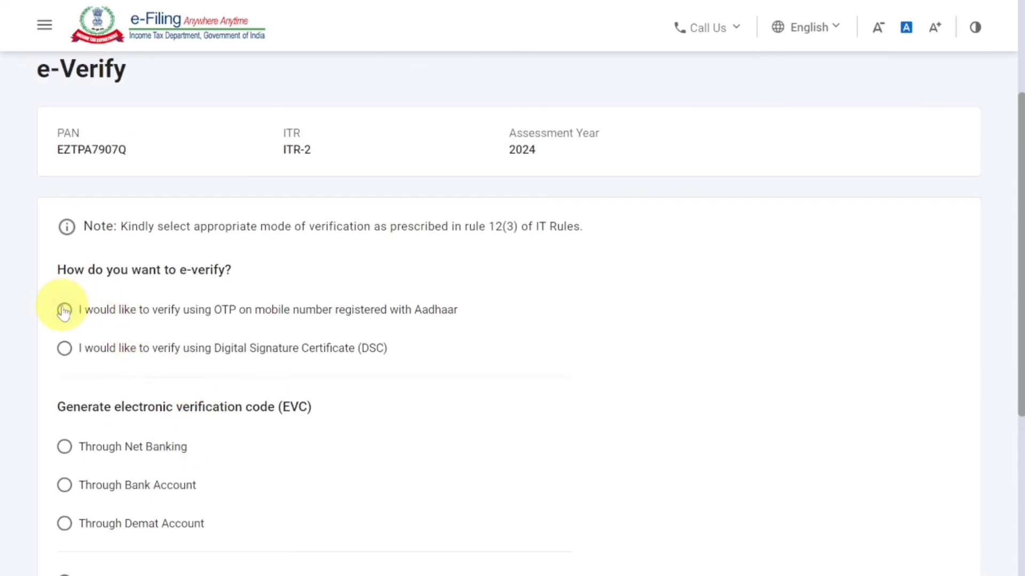
click(281, 360)
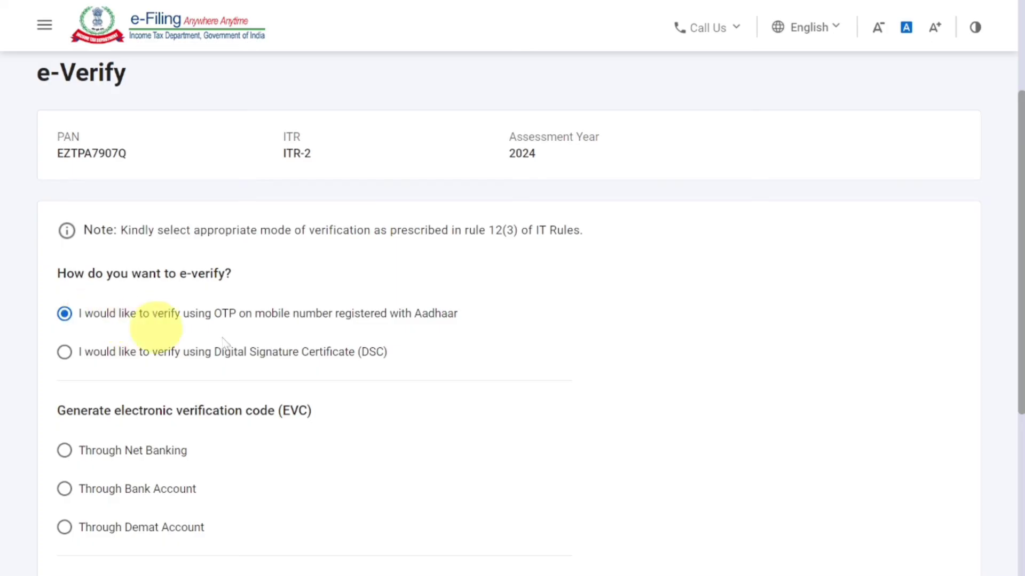
scroll(758, 424, down, 3)
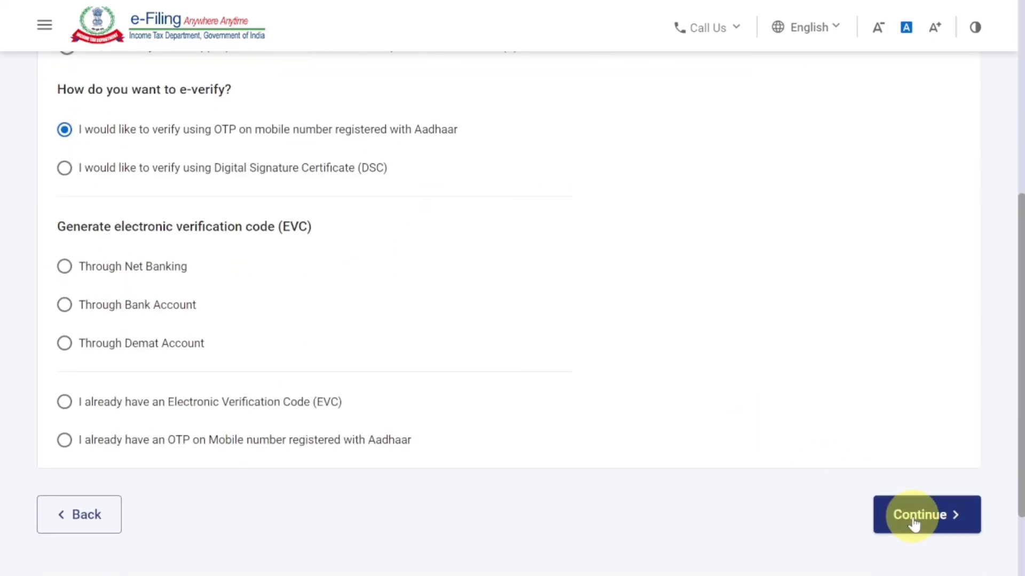